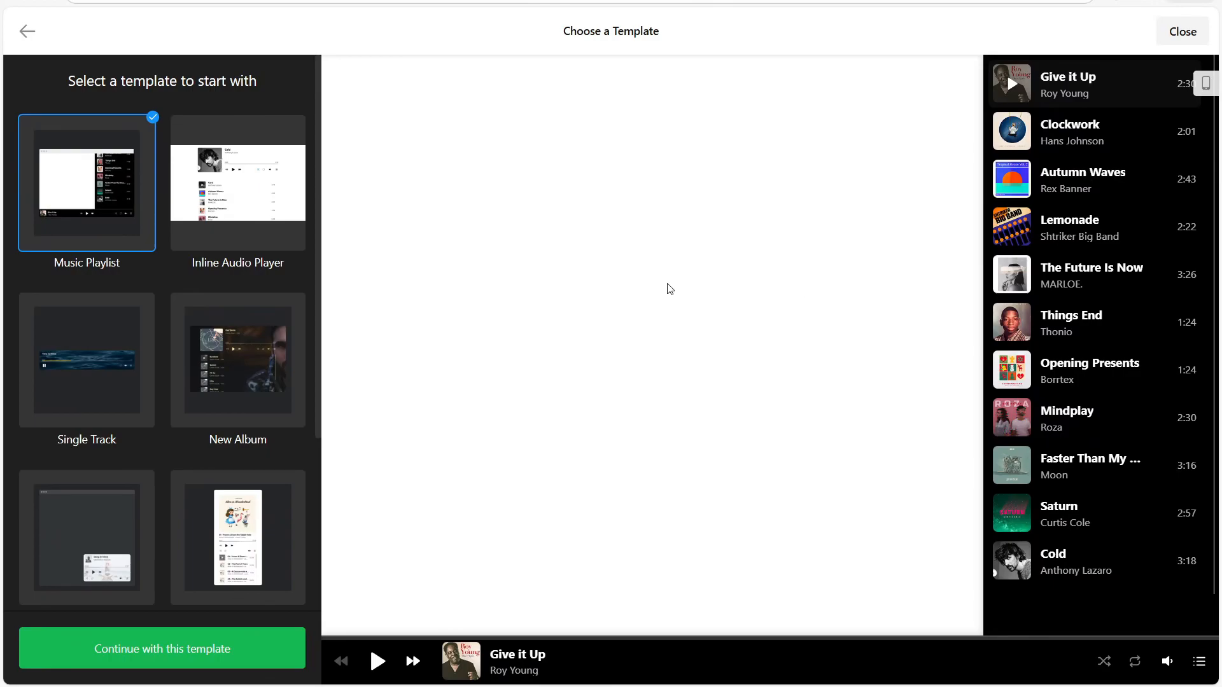
Preview the Inline Audio Player, Single Track, New Album, Meditation & Ambience and Audiobook templates, and try playback in the Audiobook player.
{"action": "left_click", "coordinate": [222, 233]}
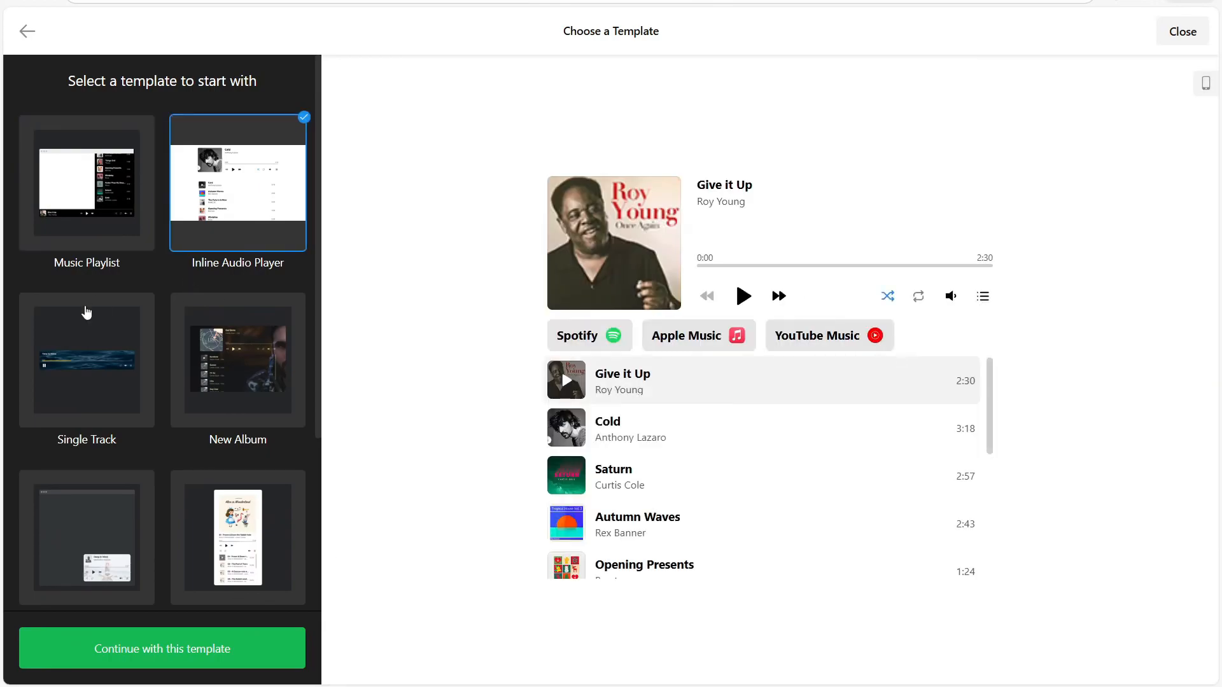
{"action": "left_click", "coordinate": [120, 330]}
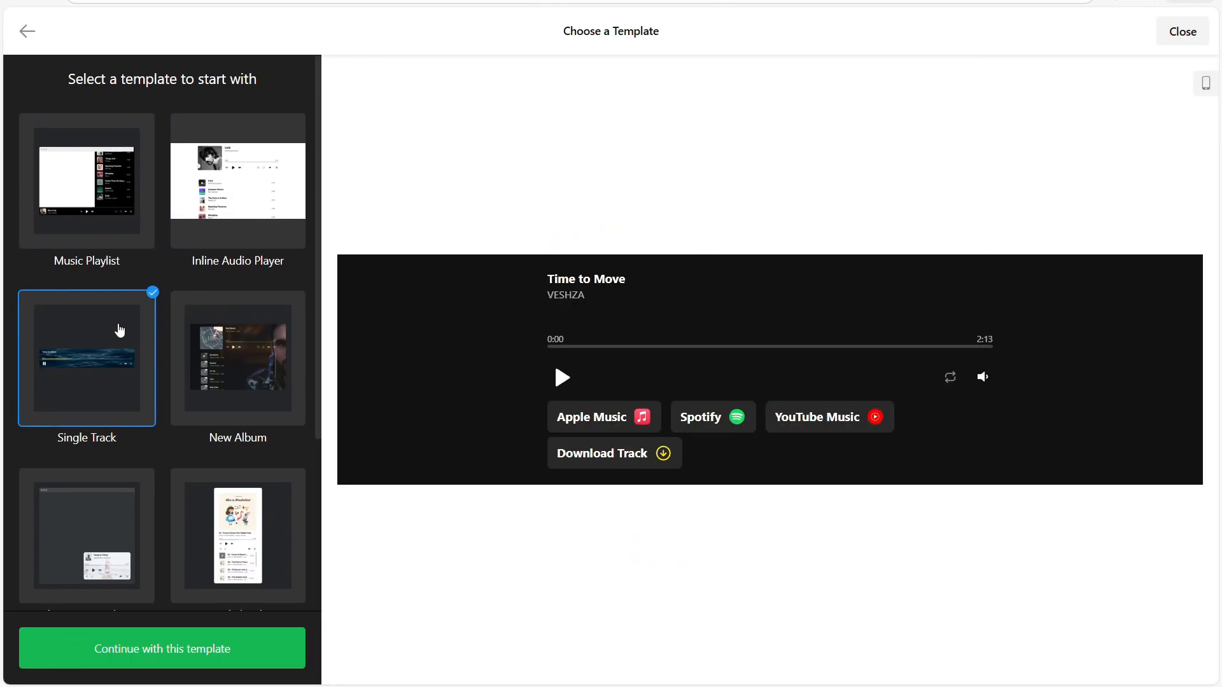
{"action": "scroll", "coordinate": [127, 325], "scroll_direction": "down", "scroll_amount": 3}
{"action": "left_click", "coordinate": [227, 261]}
{"action": "scroll", "coordinate": [229, 262], "scroll_direction": "down", "scroll_amount": 2}
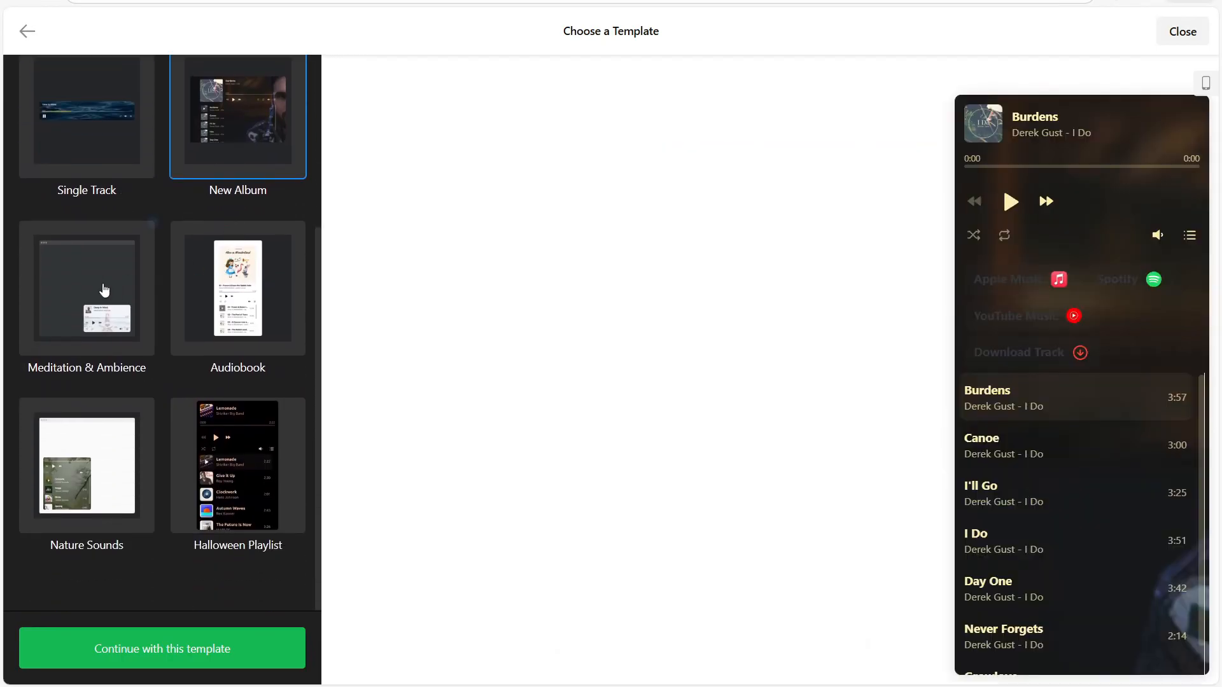
{"action": "left_click", "coordinate": [105, 290]}
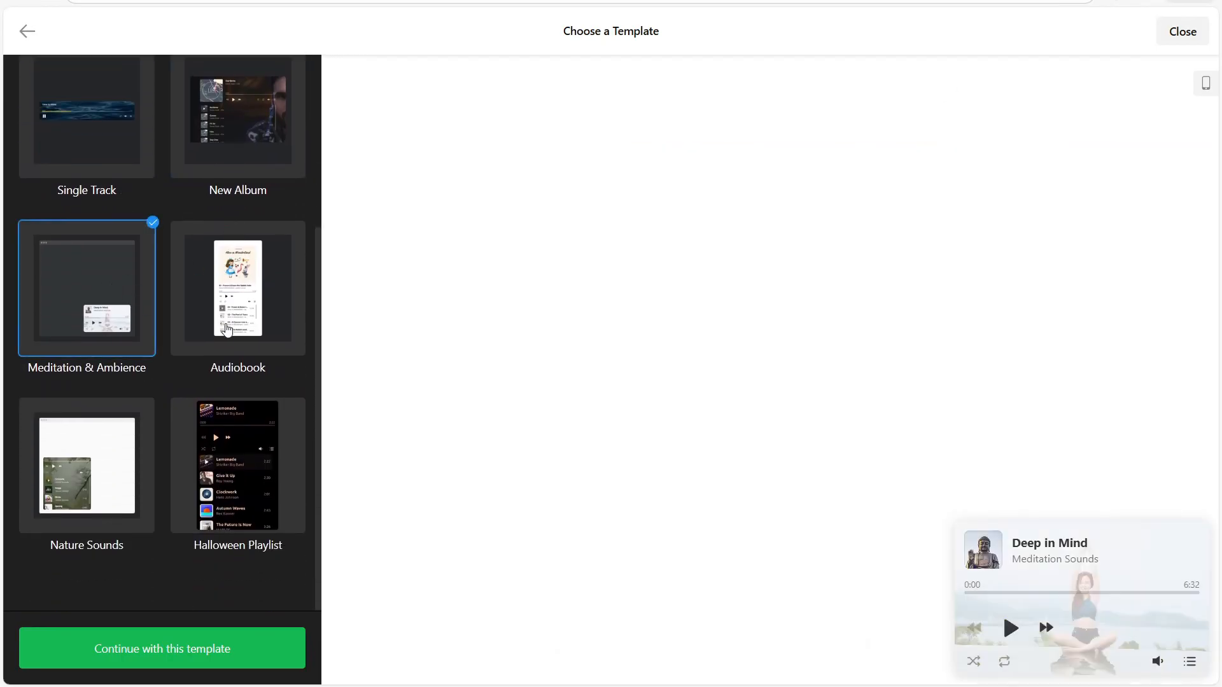
{"action": "left_click", "coordinate": [226, 329]}
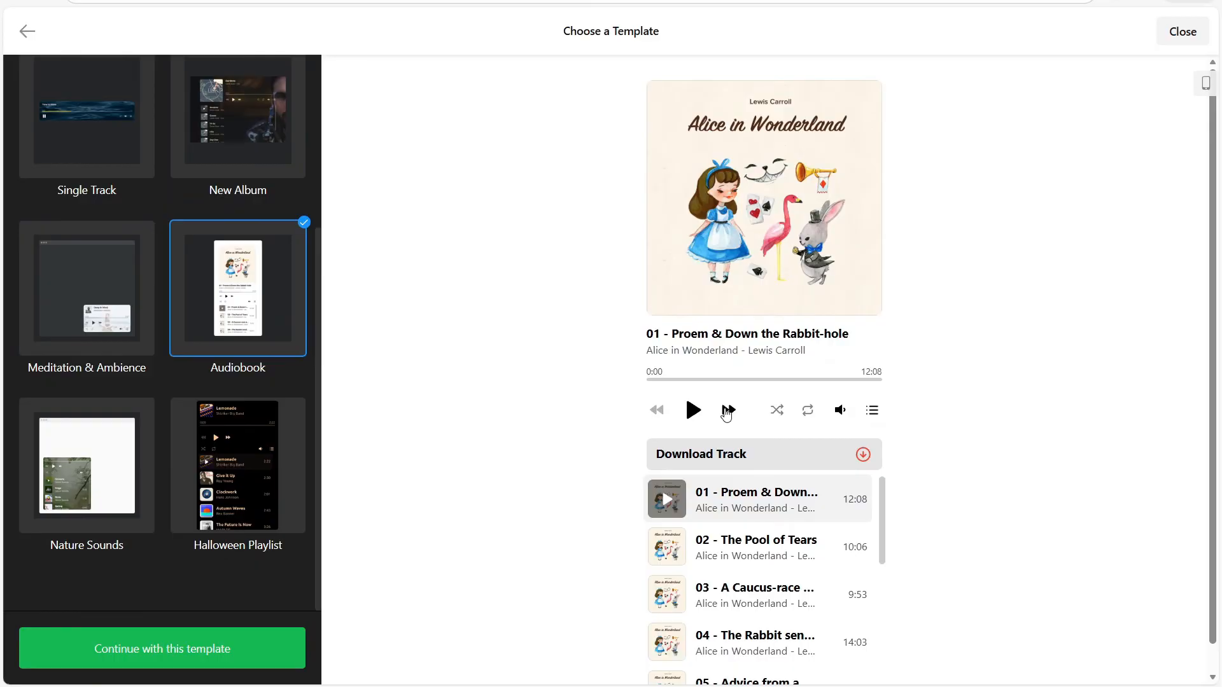
{"action": "left_click", "coordinate": [700, 412]}
{"action": "left_click", "coordinate": [704, 413]}
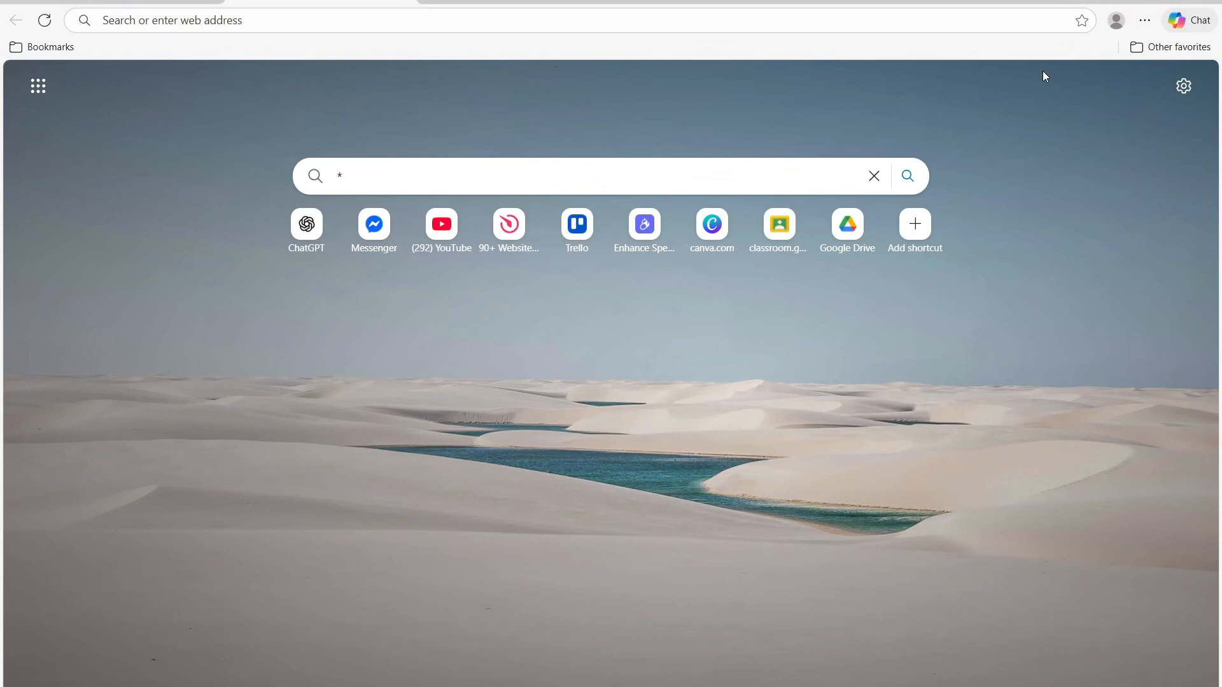
{"action": "left_click", "coordinate": [963, 28]}
{"action": "type", "text": "https://go.elfsight.io/click?pid=3141&offer_id=3"}
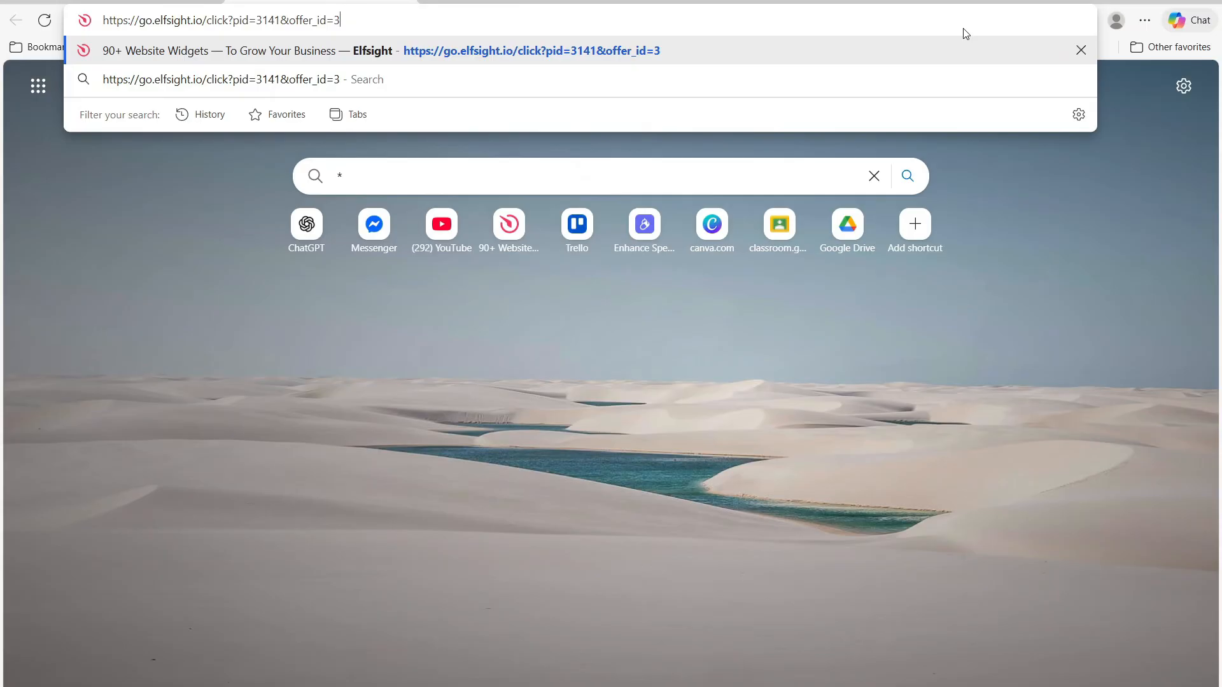
{"action": "key", "text": "Return"}
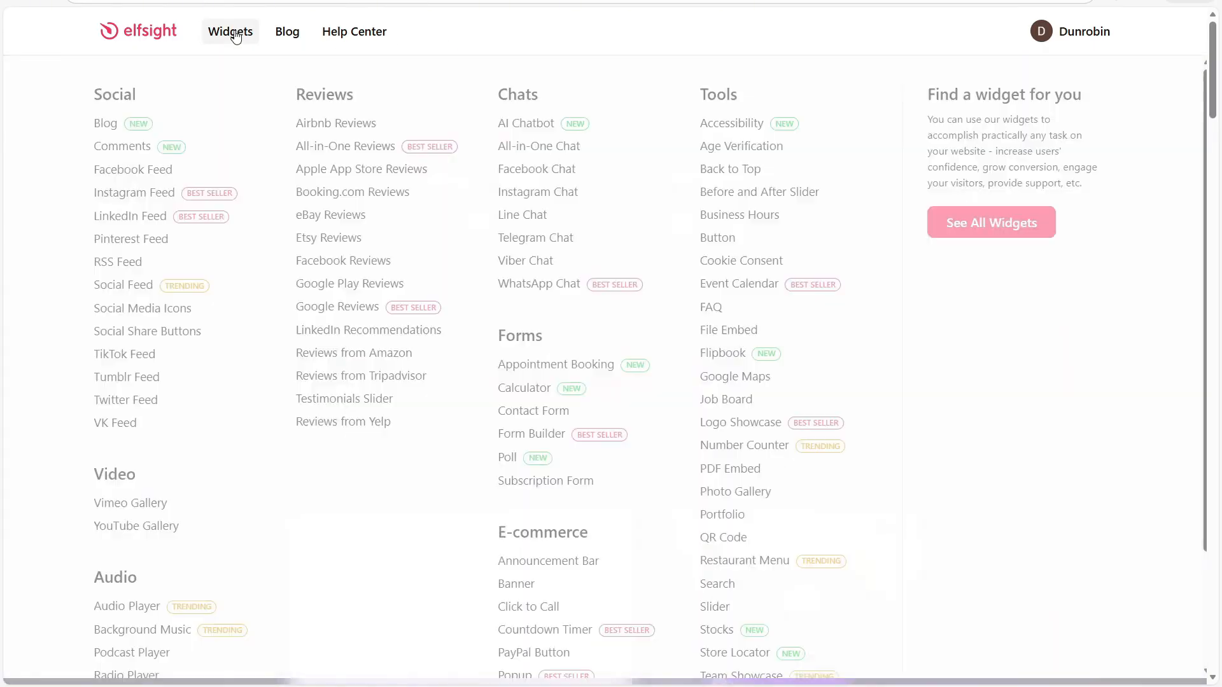
Open the Audio Player widget page from the Audio category of widgets and start creating a free widget.
{"action": "left_click", "coordinate": [232, 33]}
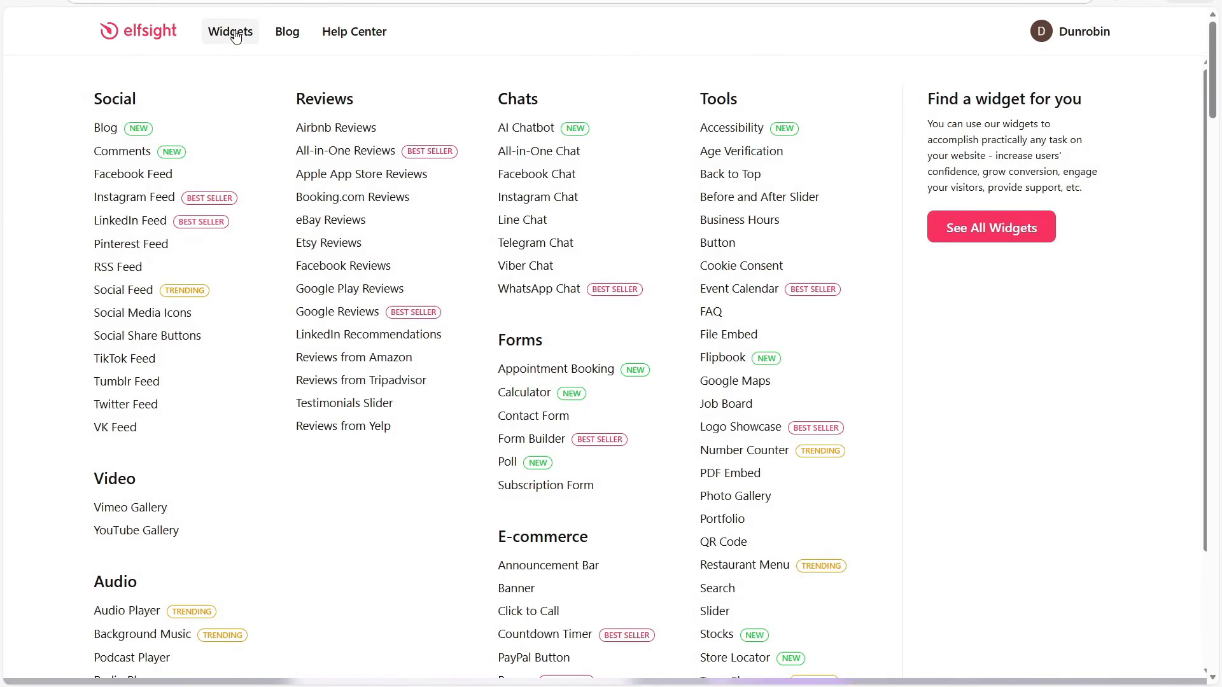
{"action": "scroll", "coordinate": [125, 178], "scroll_direction": "down", "scroll_amount": 2}
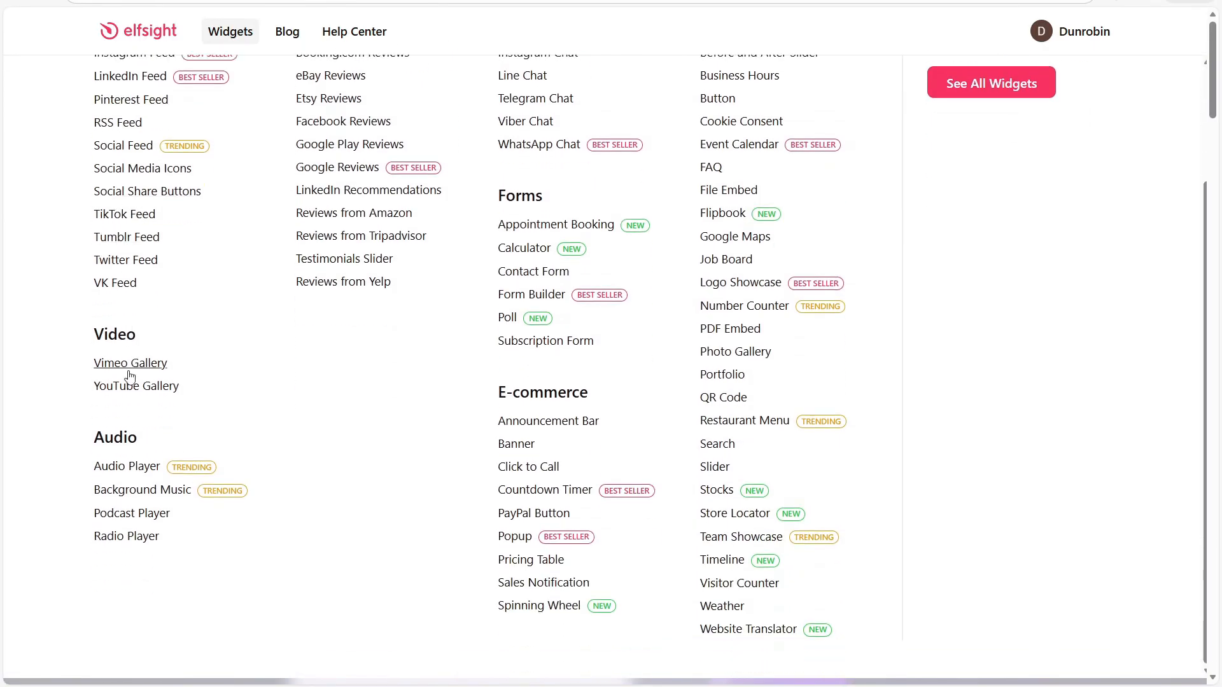
{"action": "left_click", "coordinate": [110, 471]}
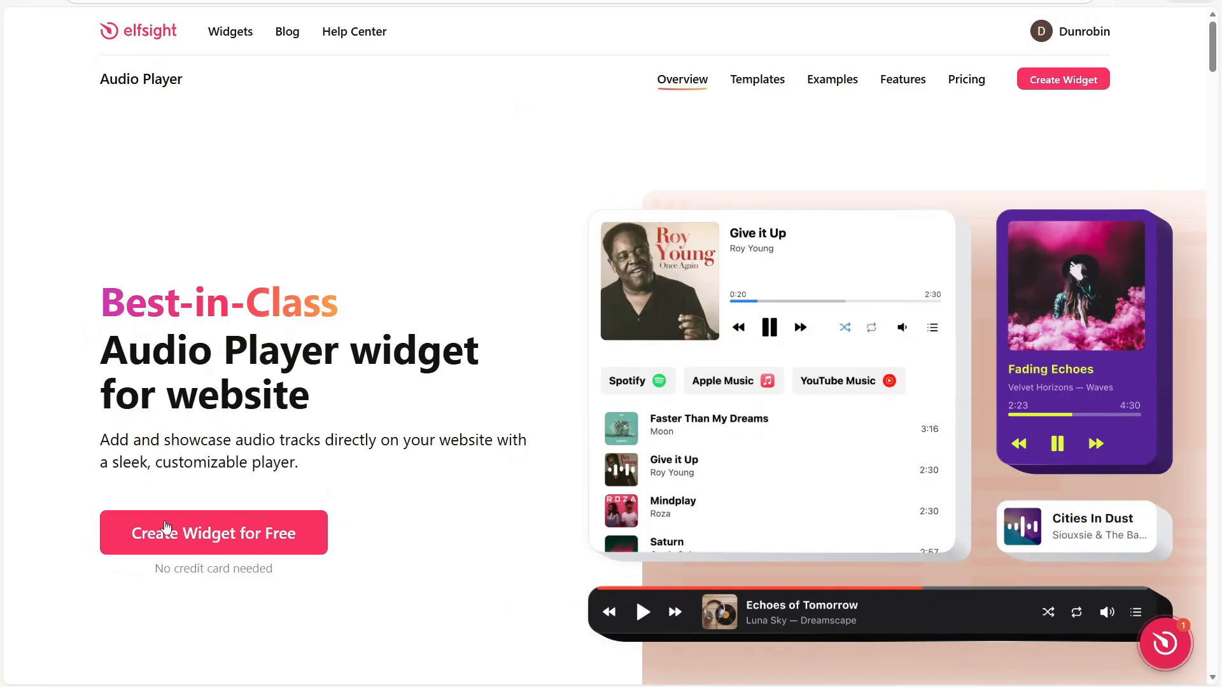
{"action": "left_click", "coordinate": [256, 545]}
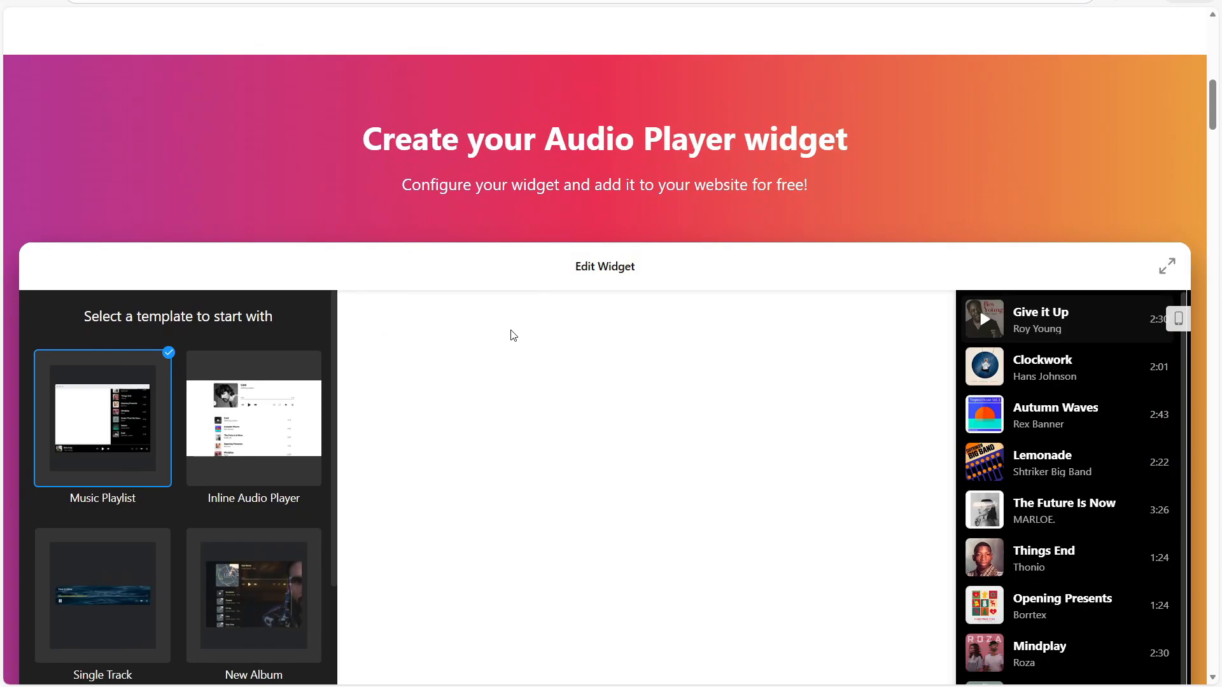
Expand the Audio Player's Edit Widget configurator to full size.
{"action": "scroll", "coordinate": [511, 335], "scroll_direction": "down", "scroll_amount": 1}
{"action": "scroll", "coordinate": [513, 335], "scroll_direction": "down", "scroll_amount": 2}
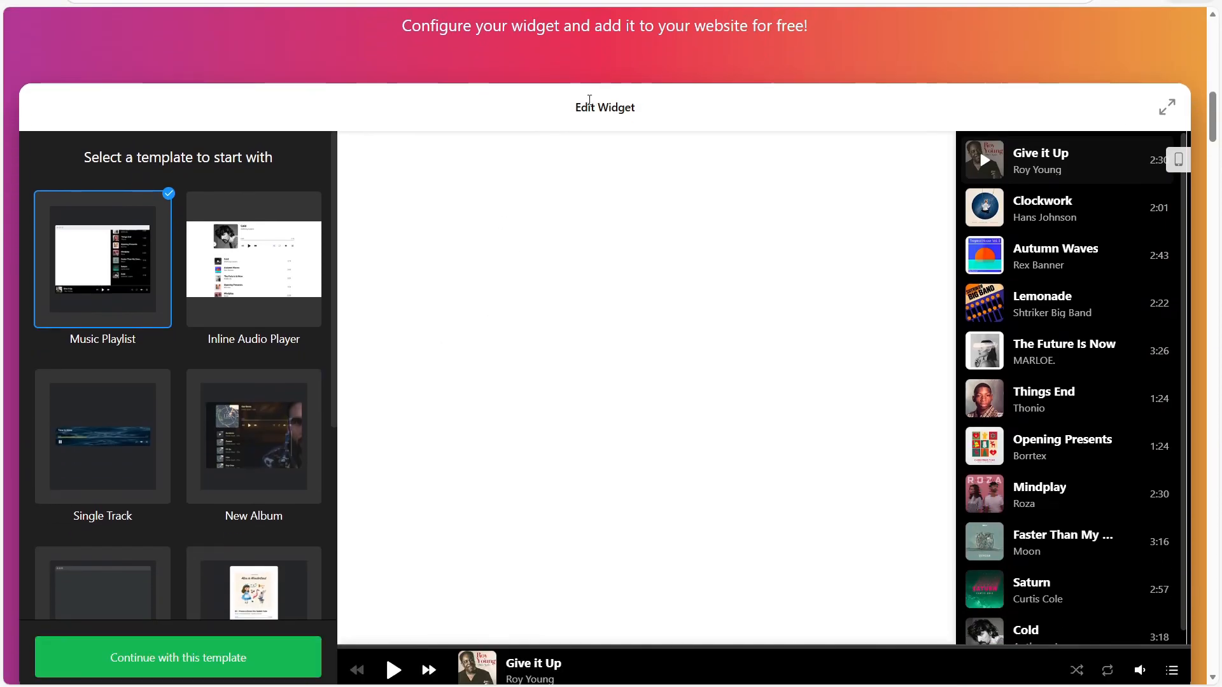
{"action": "scroll", "coordinate": [590, 100], "scroll_direction": "down", "scroll_amount": 1}
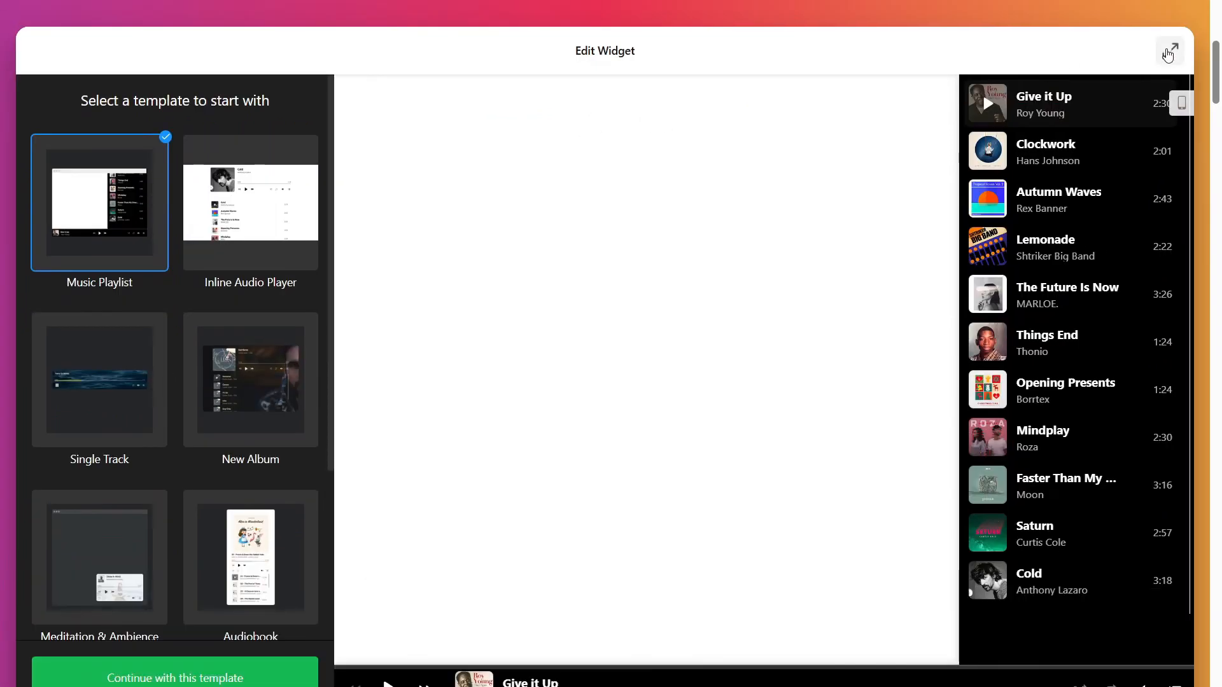
{"action": "left_click", "coordinate": [1169, 51]}
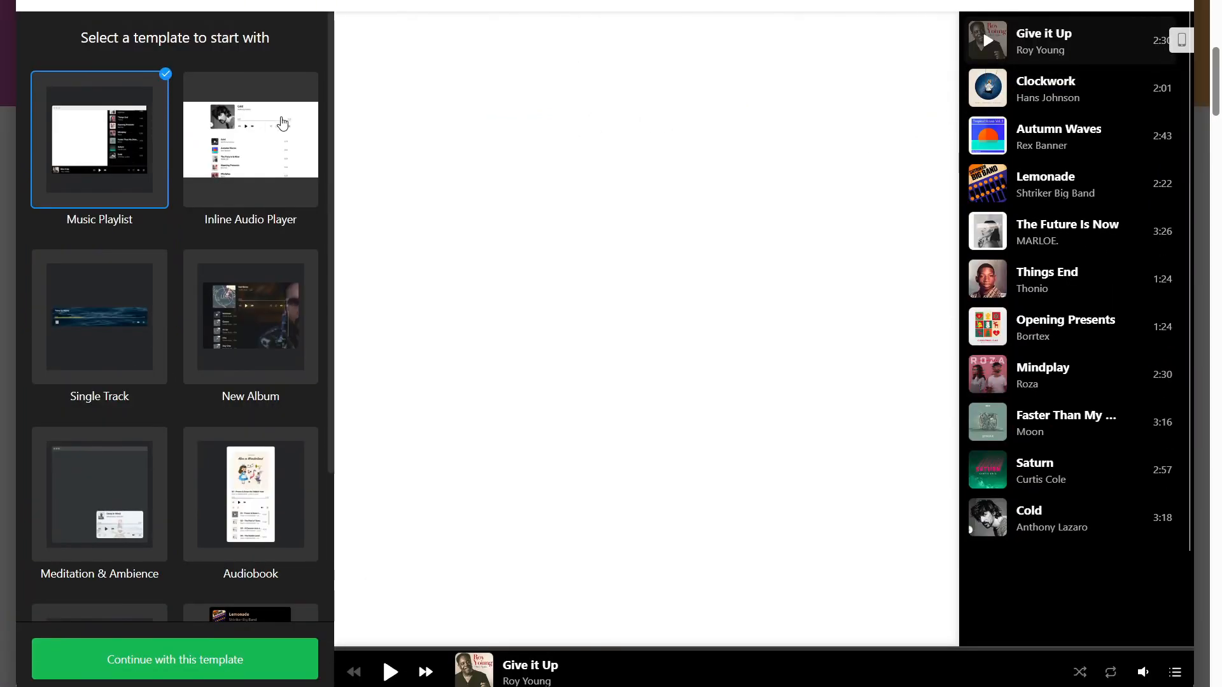
Preview the available player templates, including New Album, Audiobook, Nature Sounds, Halloween Playlist, Meditation & Ambience and Single Track.
{"action": "left_click", "coordinate": [277, 117]}
{"action": "left_click", "coordinate": [117, 295]}
{"action": "left_click", "coordinate": [278, 291]}
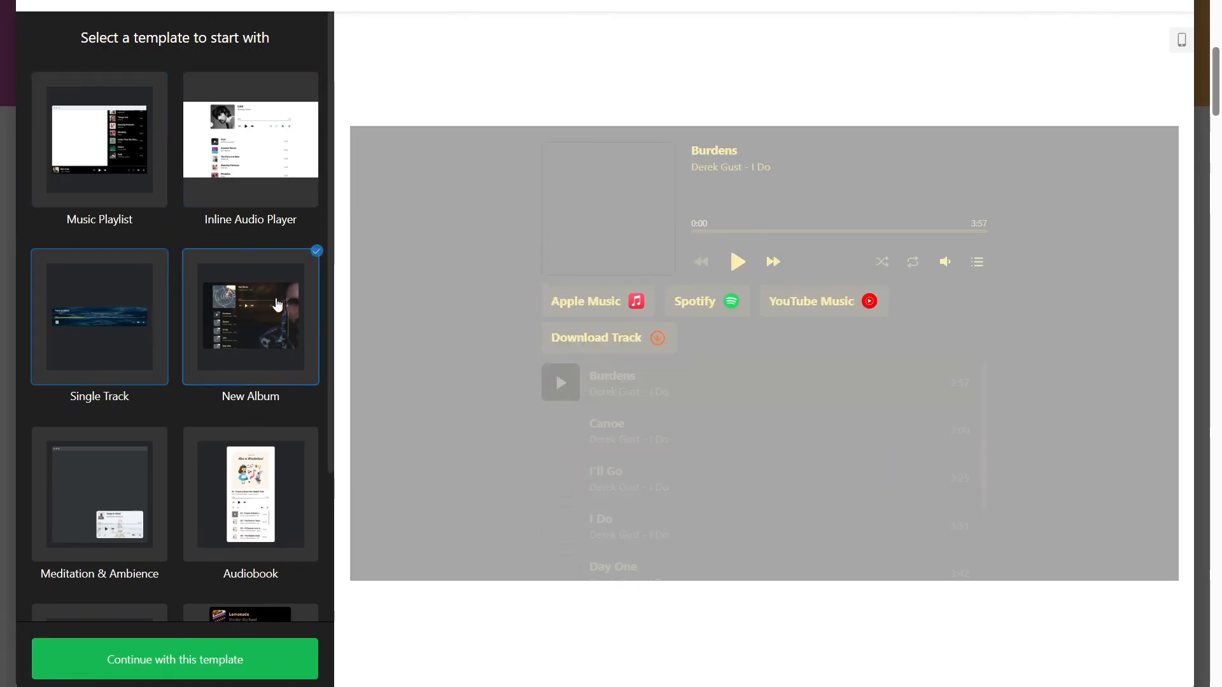
{"action": "scroll", "coordinate": [275, 305], "scroll_direction": "down", "scroll_amount": 2}
{"action": "left_click", "coordinate": [246, 368]}
{"action": "scroll", "coordinate": [216, 407], "scroll_direction": "down", "scroll_amount": 1}
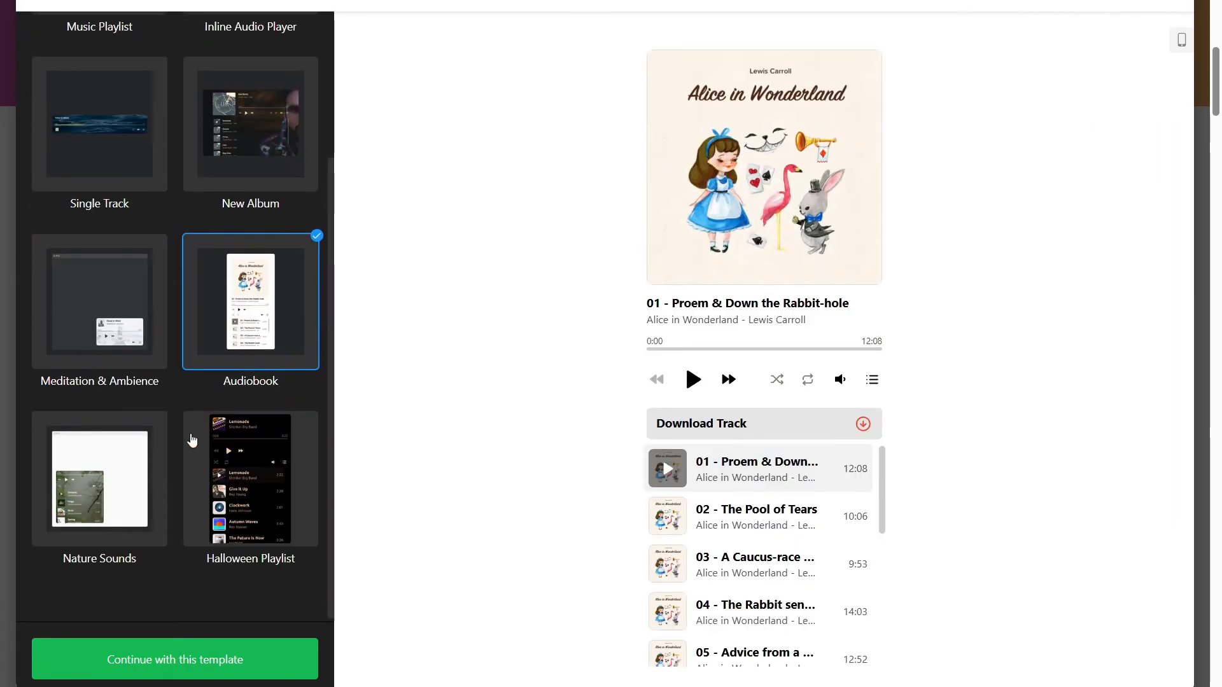
{"action": "left_click", "coordinate": [125, 525]}
{"action": "left_click", "coordinate": [239, 501]}
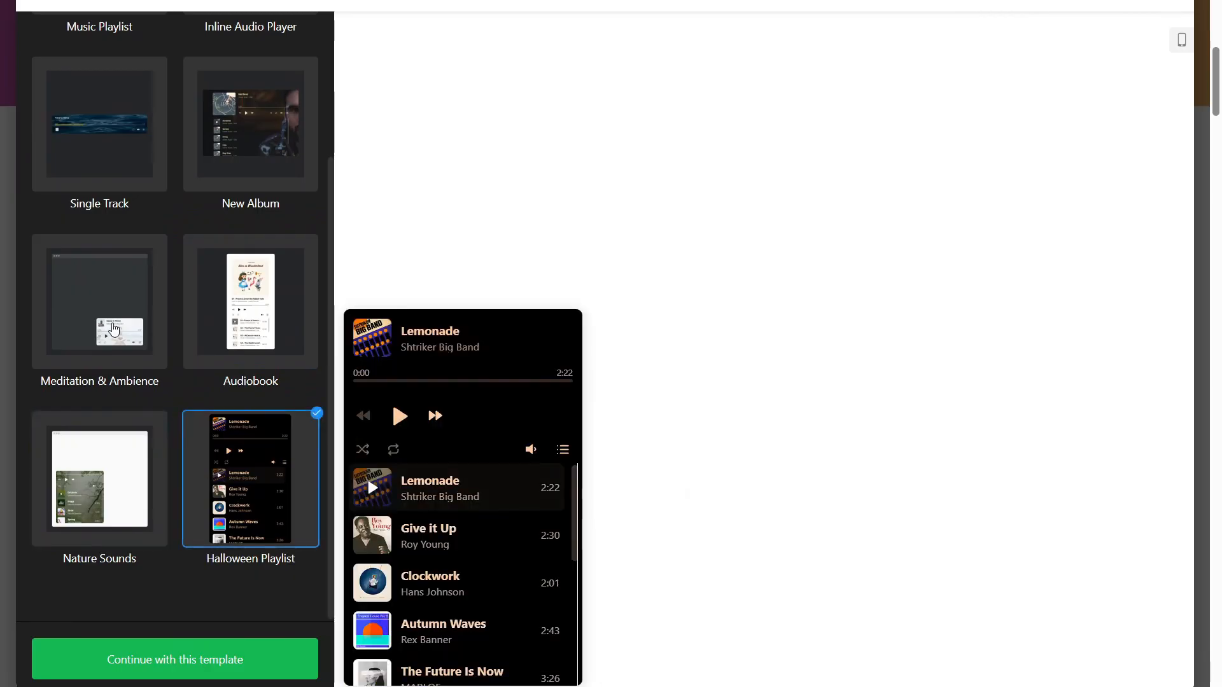
{"action": "scroll", "coordinate": [112, 324], "scroll_direction": "up", "scroll_amount": 3}
{"action": "left_click", "coordinate": [132, 477]}
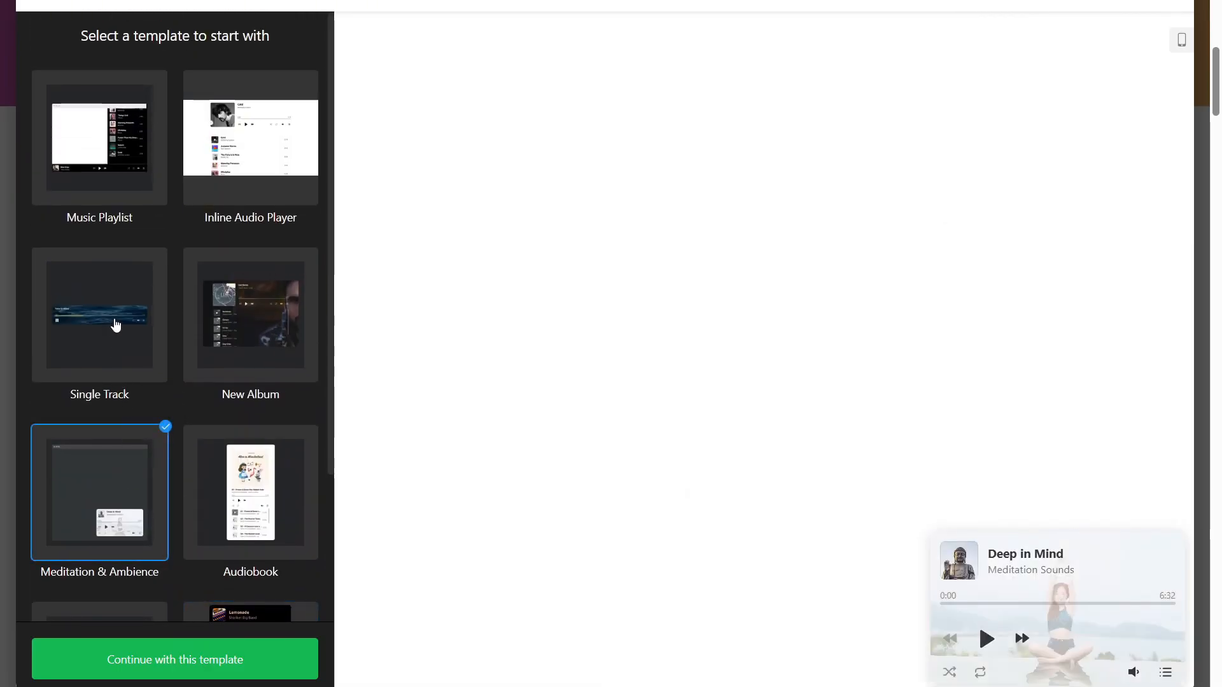
{"action": "left_click", "coordinate": [115, 322]}
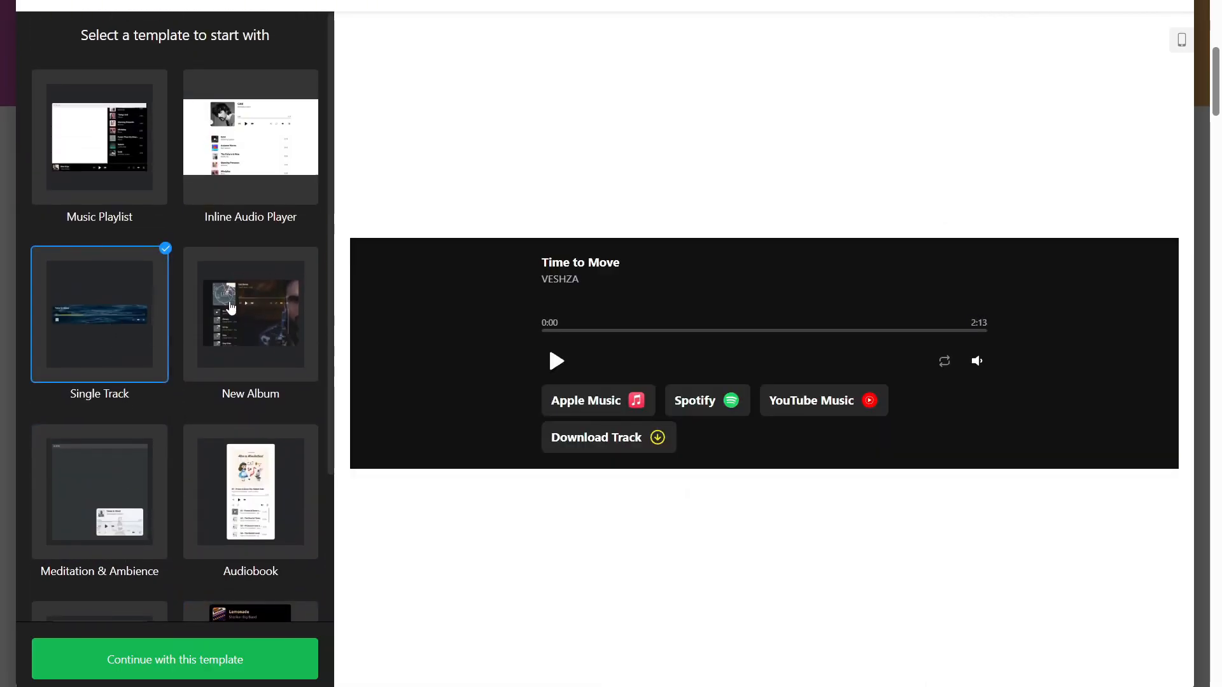
Choose the Inline Audio Player template and continue with it.
{"action": "left_click", "coordinate": [259, 190]}
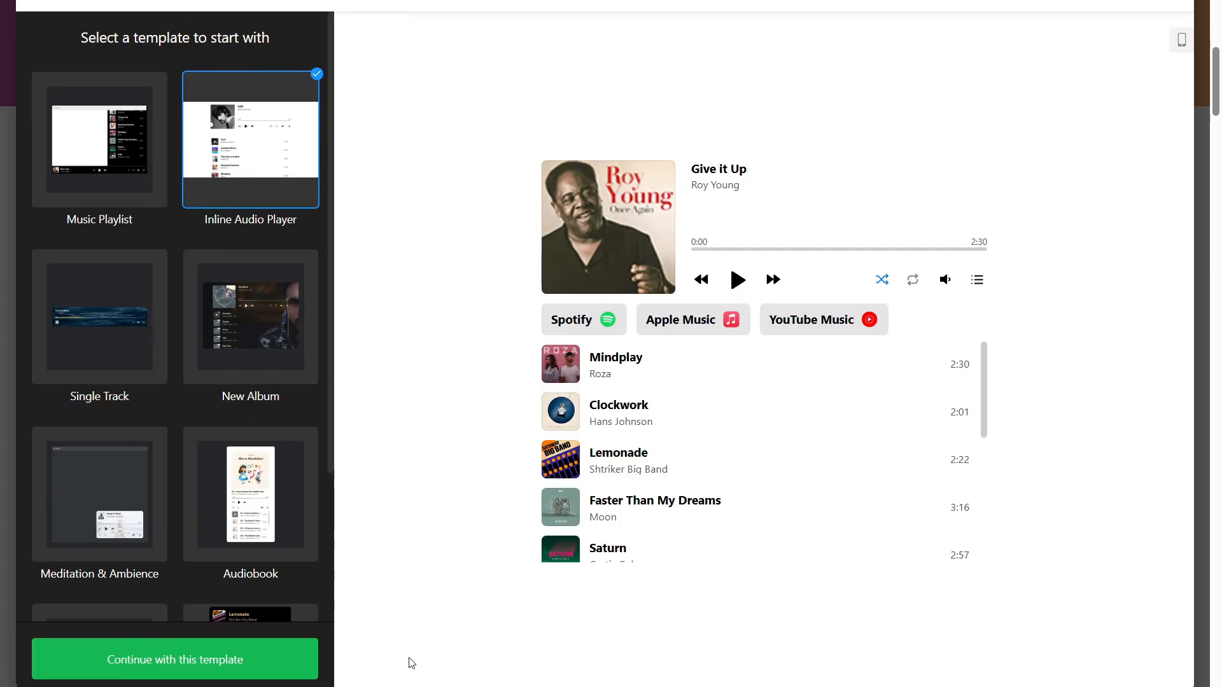
{"action": "left_click", "coordinate": [177, 660]}
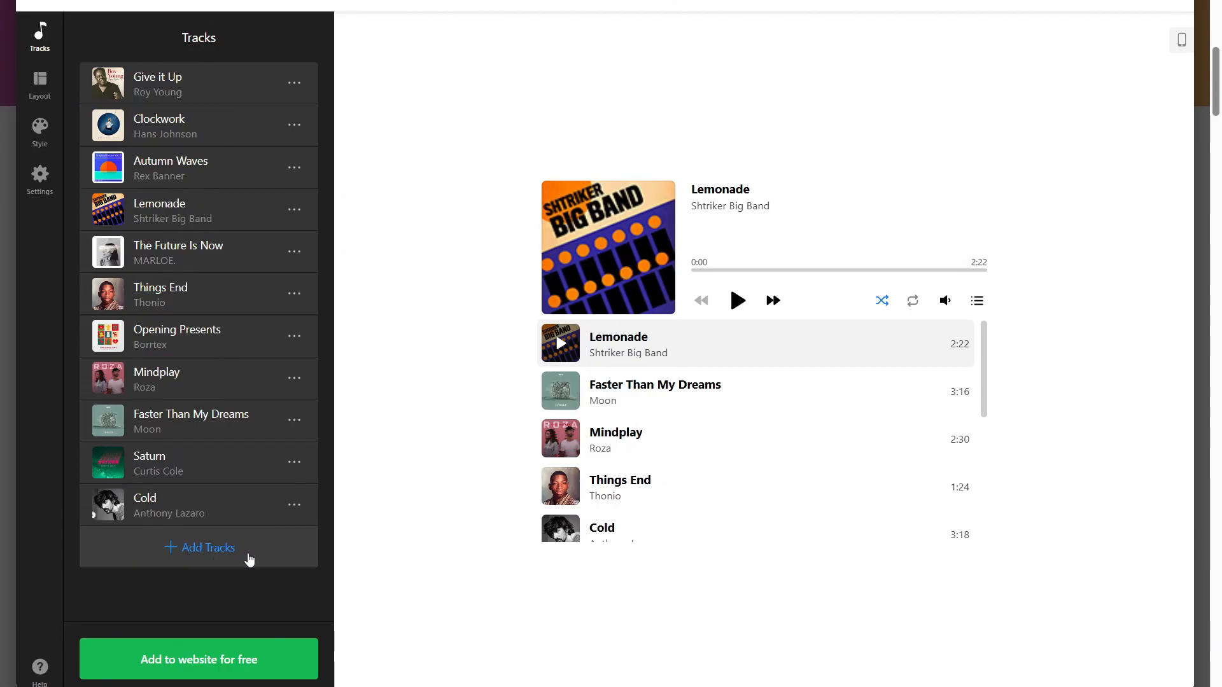
Look at the sources for adding tracks, view the file upload option, and leave without adding any.
{"action": "left_click", "coordinate": [249, 558]}
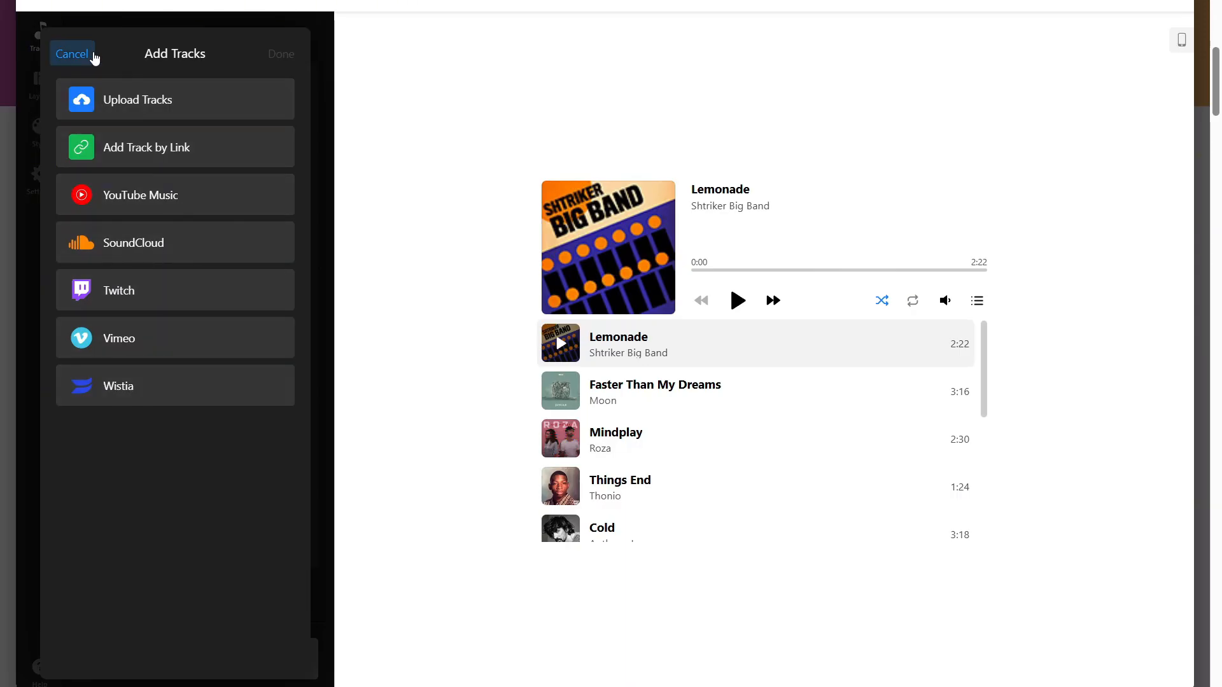
{"action": "left_click", "coordinate": [146, 119]}
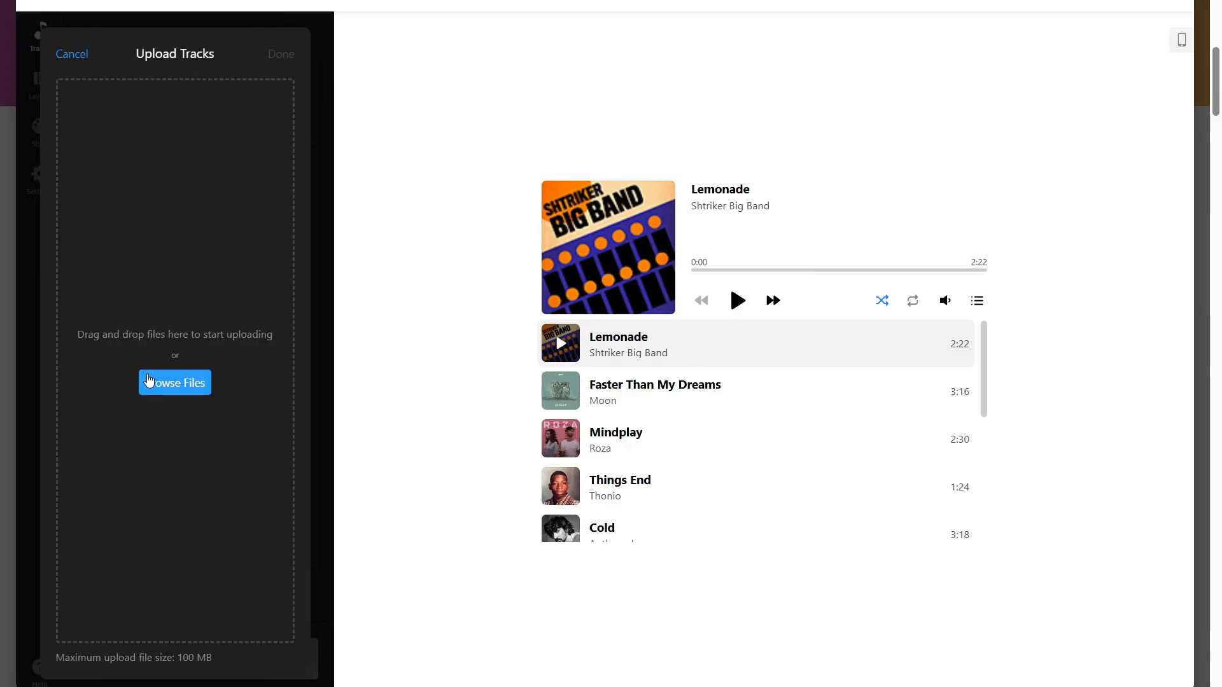
{"action": "left_click", "coordinate": [76, 56]}
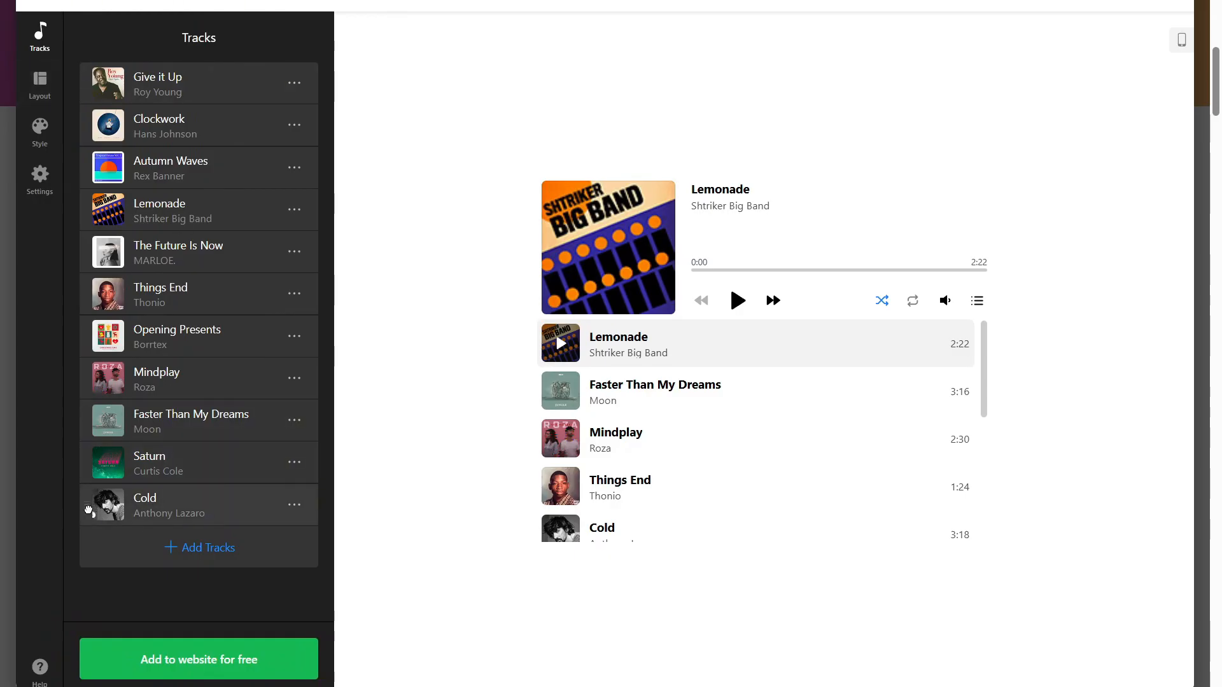
Reorder the tracks, placing Cold above Mindplay and Opening Presents above Things End, and moving The Future Is Now up toward Autumn Waves.
{"action": "left_click_drag", "start_coordinate": [90, 511], "coordinate": [90, 290]}
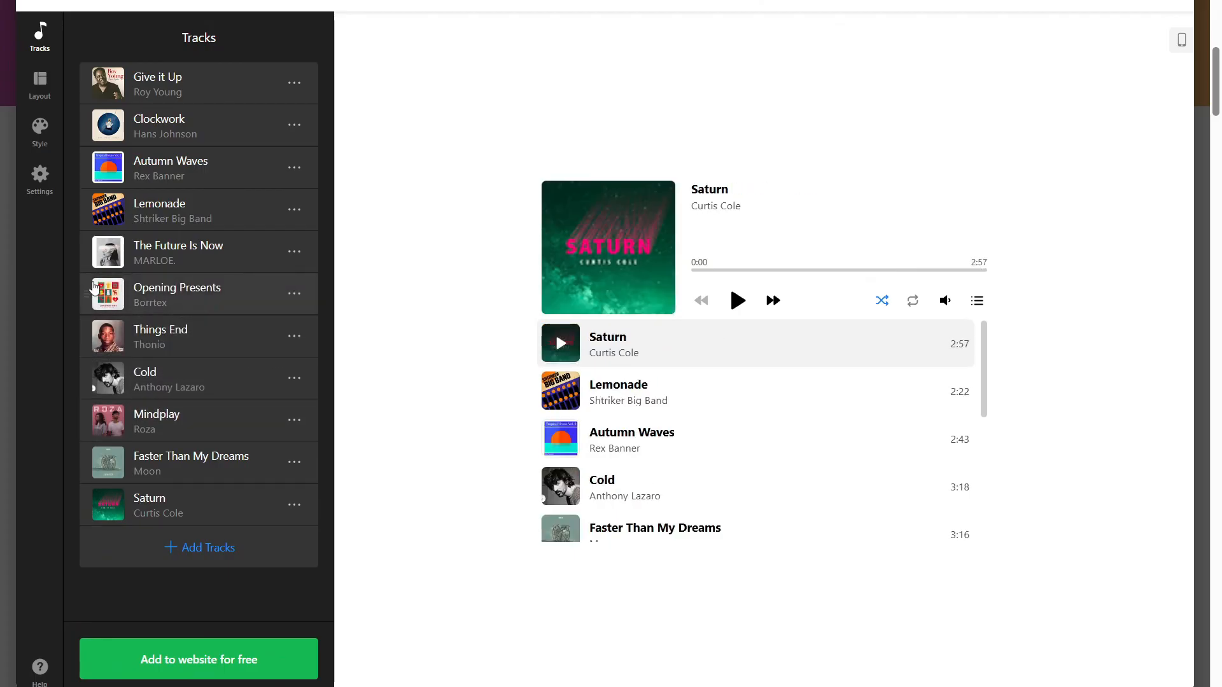
{"action": "left_click_drag", "start_coordinate": [88, 246], "coordinate": [88, 167]}
Switch the player layout to Floating and look through its position options, leaving Bottom Center selected.
{"action": "left_click", "coordinate": [40, 83]}
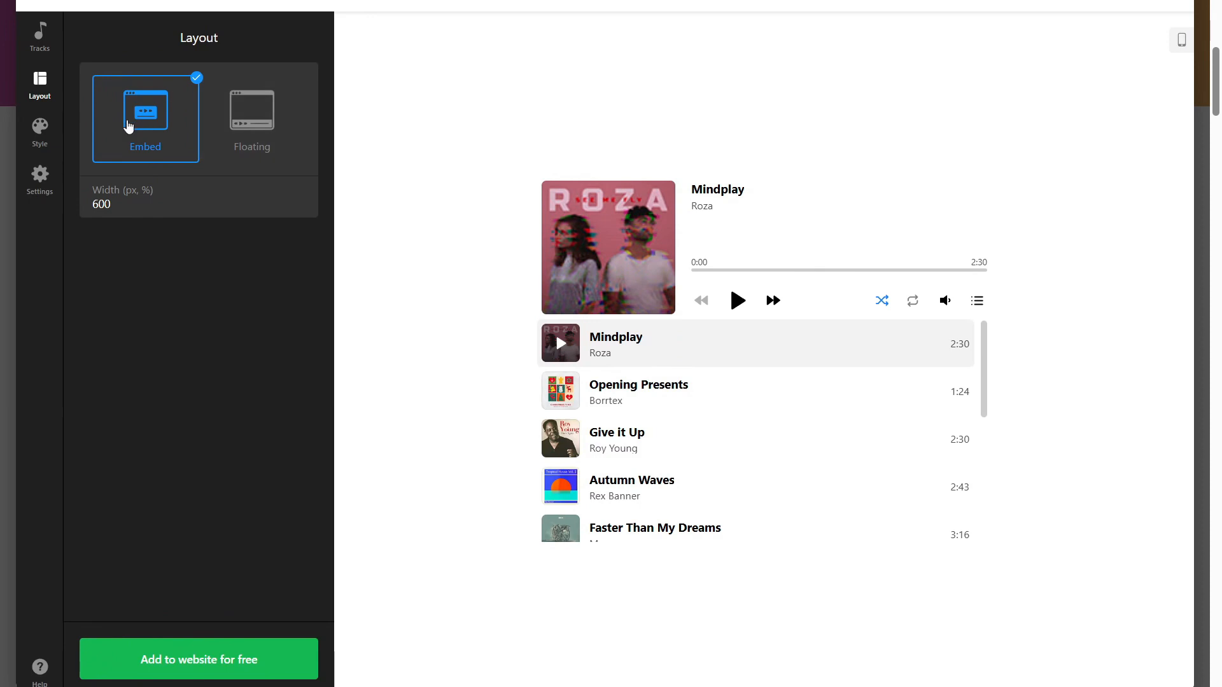
{"action": "left_click", "coordinate": [241, 120]}
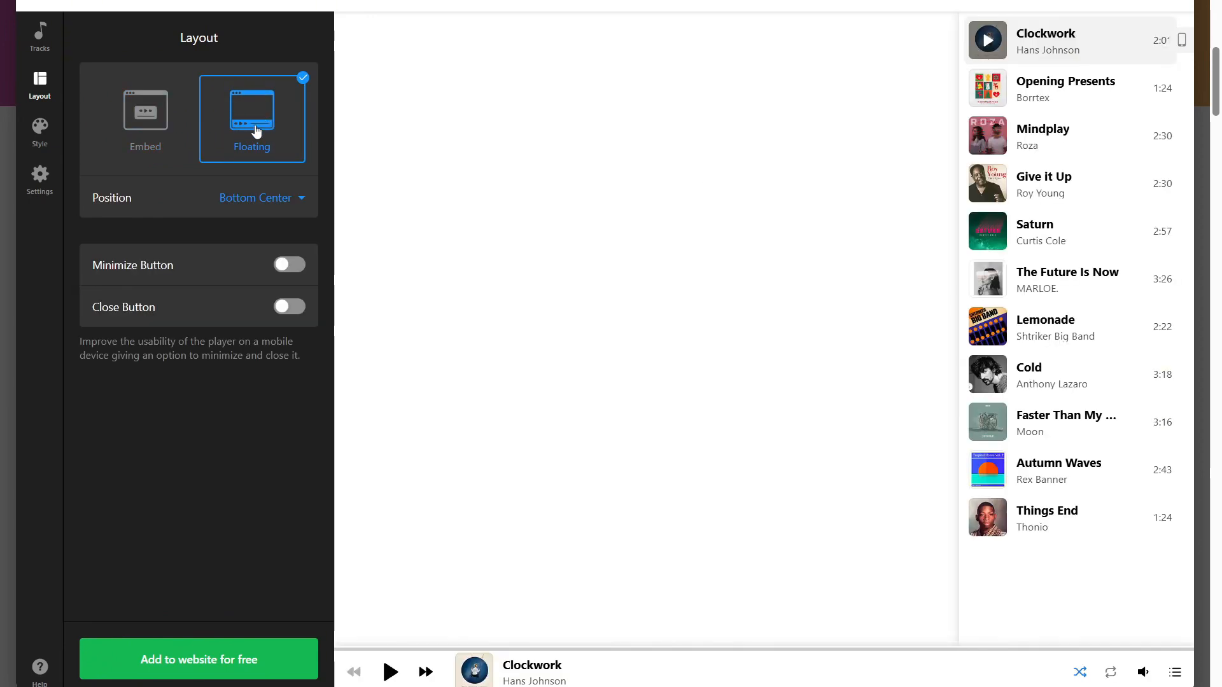
{"action": "left_click", "coordinate": [299, 200]}
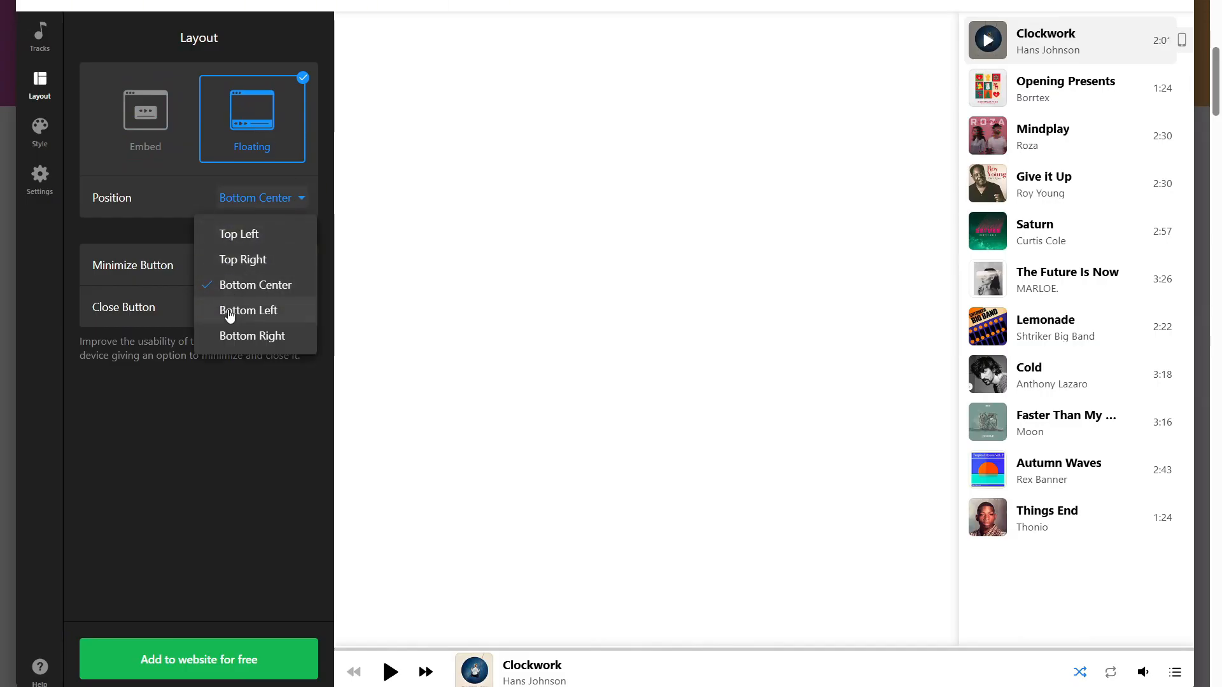
{"action": "left_click", "coordinate": [102, 398]}
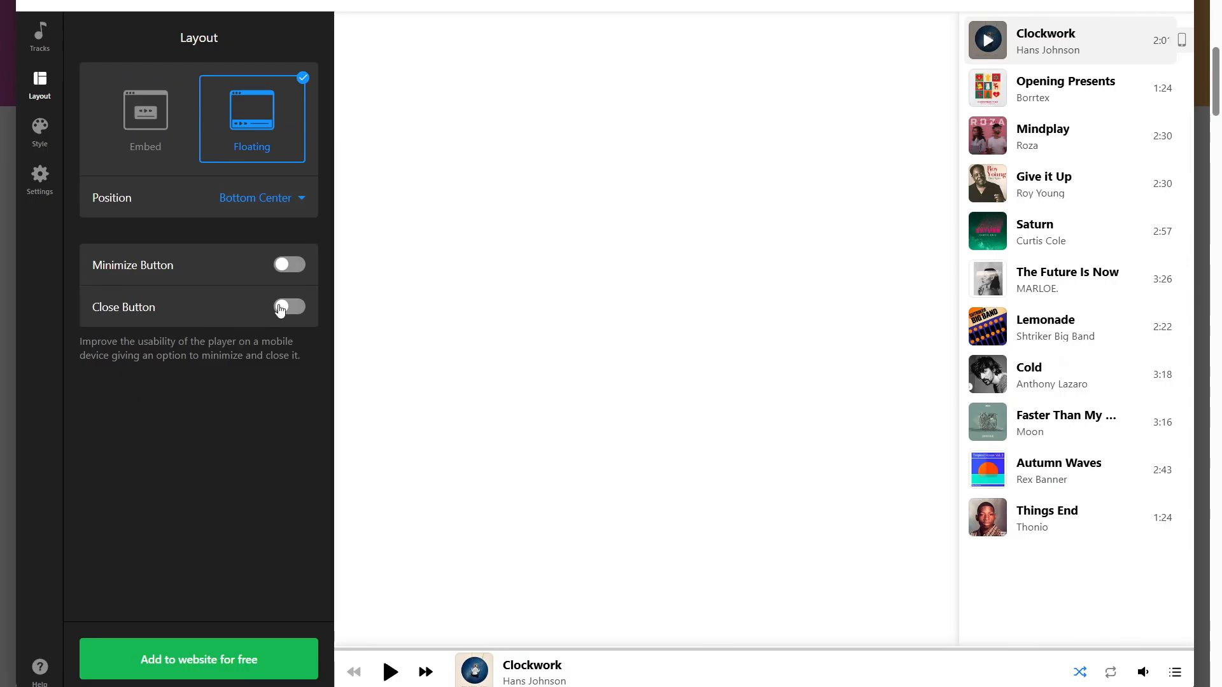
Try the floating player's Minimize Button, Minimize by Default and Close Button options, and return the layout to Embed.
{"action": "left_click", "coordinate": [301, 268]}
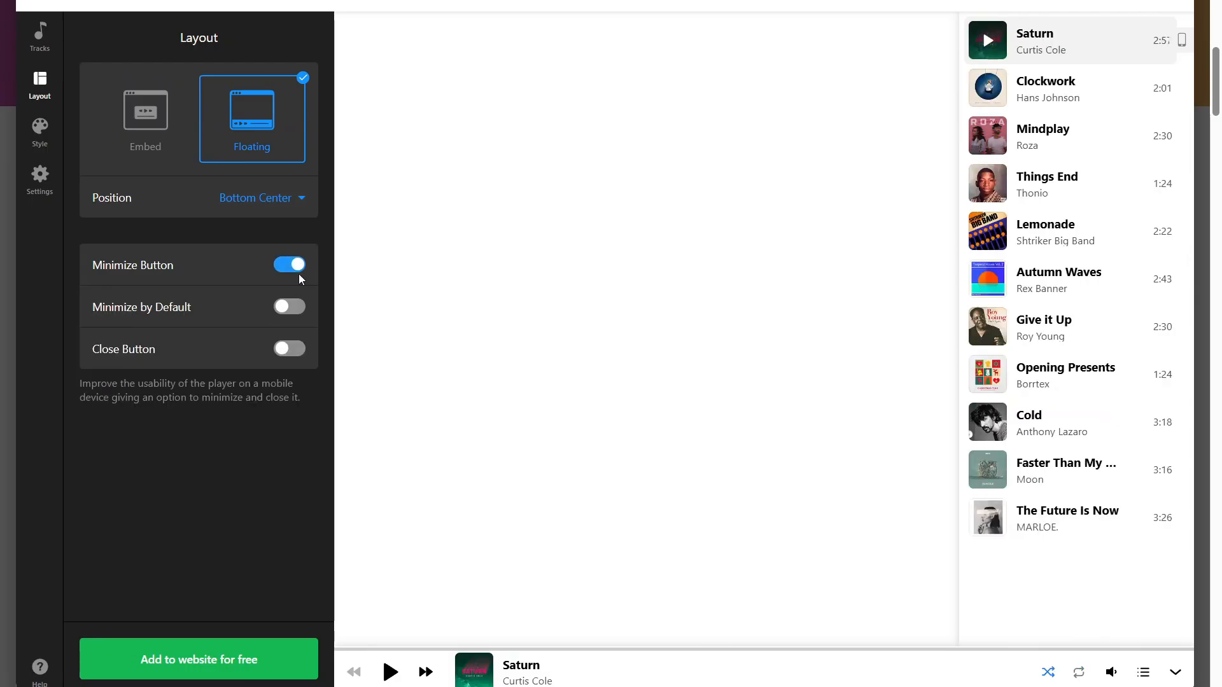
{"action": "left_click", "coordinate": [293, 310]}
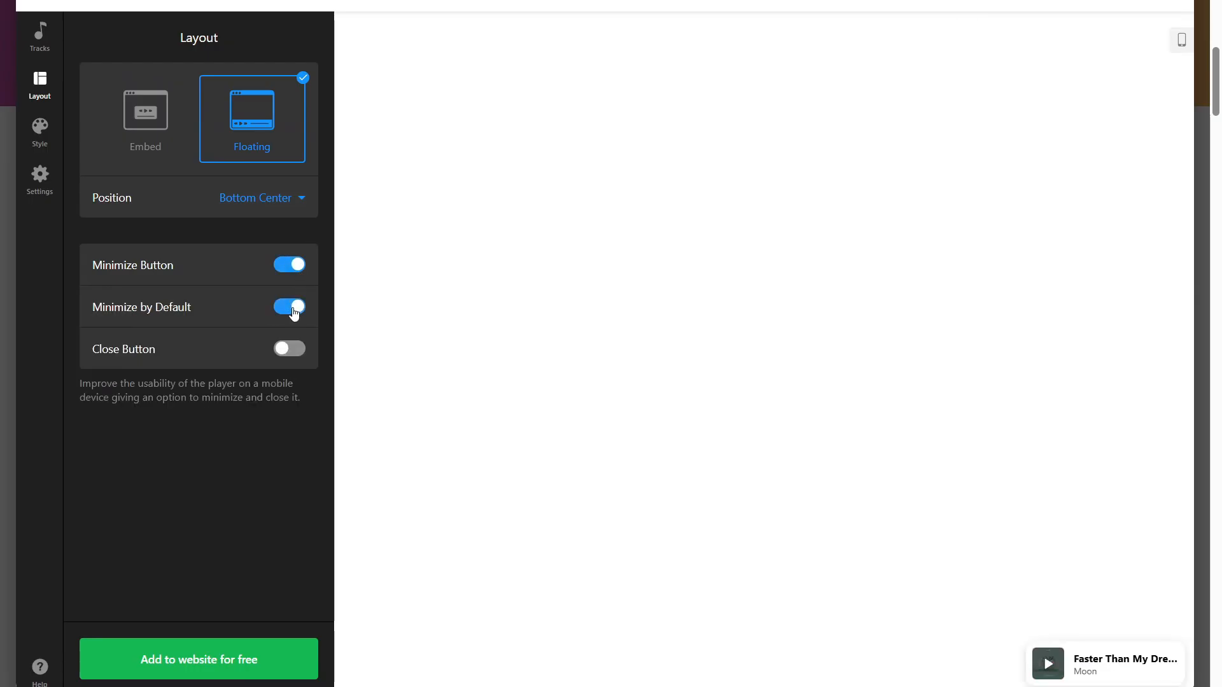
{"action": "left_click", "coordinate": [294, 353]}
{"action": "left_click", "coordinate": [294, 351]}
{"action": "left_click", "coordinate": [145, 115]}
Apply the Dark color scheme to the player and switch the scheme to Custom.
{"action": "left_click", "coordinate": [41, 132]}
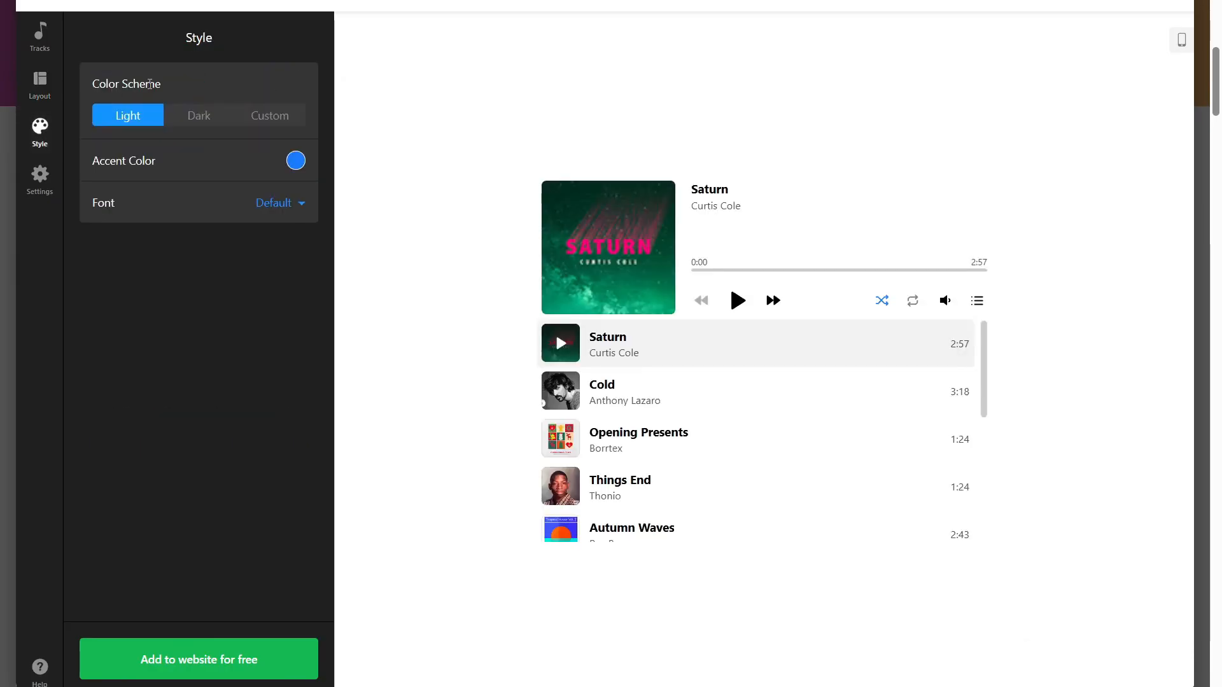
{"action": "left_click", "coordinate": [184, 117]}
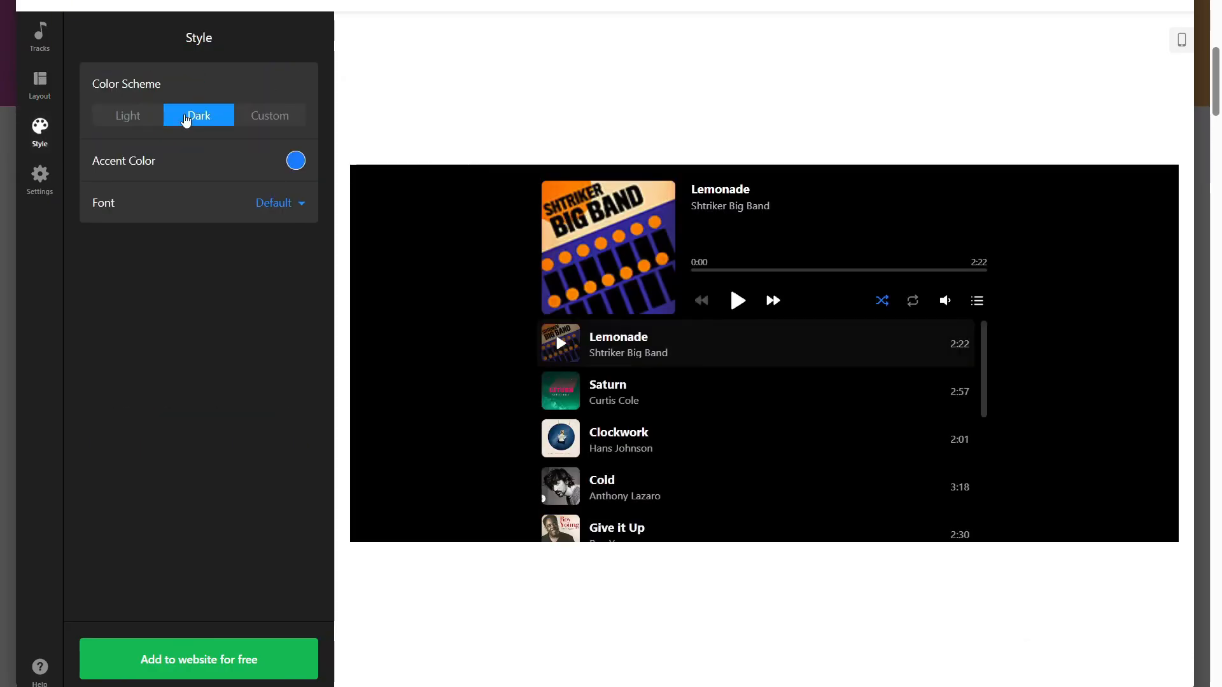
{"action": "left_click", "coordinate": [243, 119]}
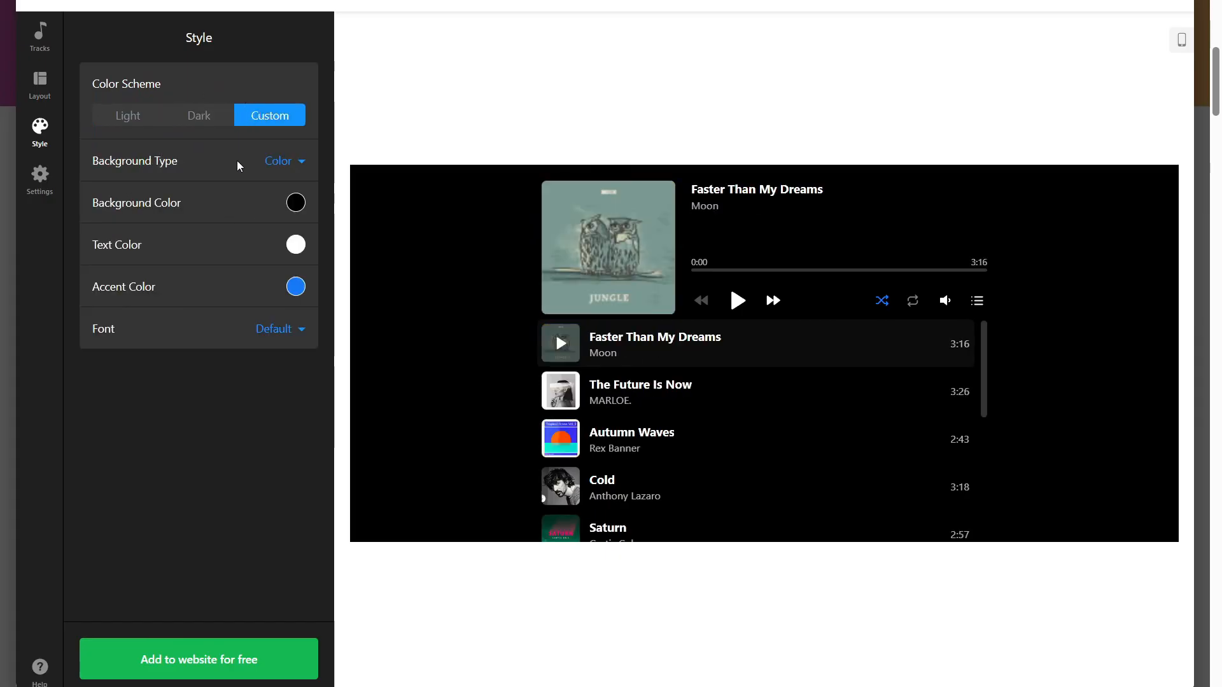
Try the Transparent, Color and Image background types for the player's custom color scheme.
{"action": "left_click", "coordinate": [303, 163]}
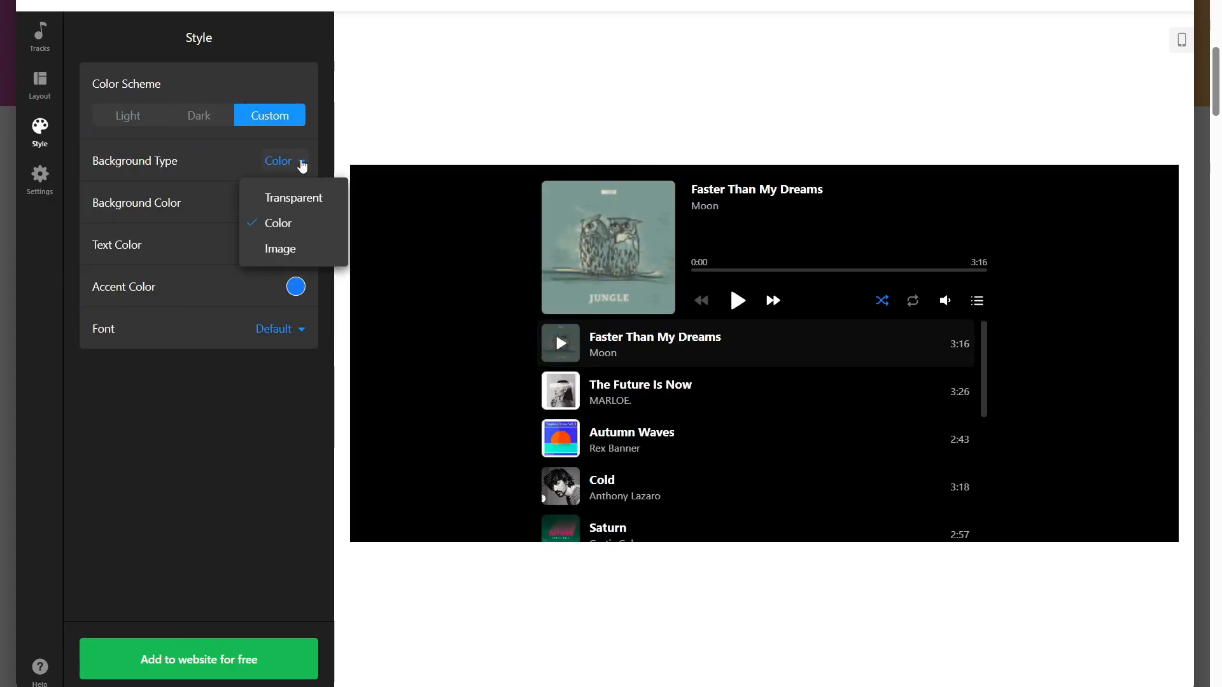
{"action": "left_click", "coordinate": [300, 199]}
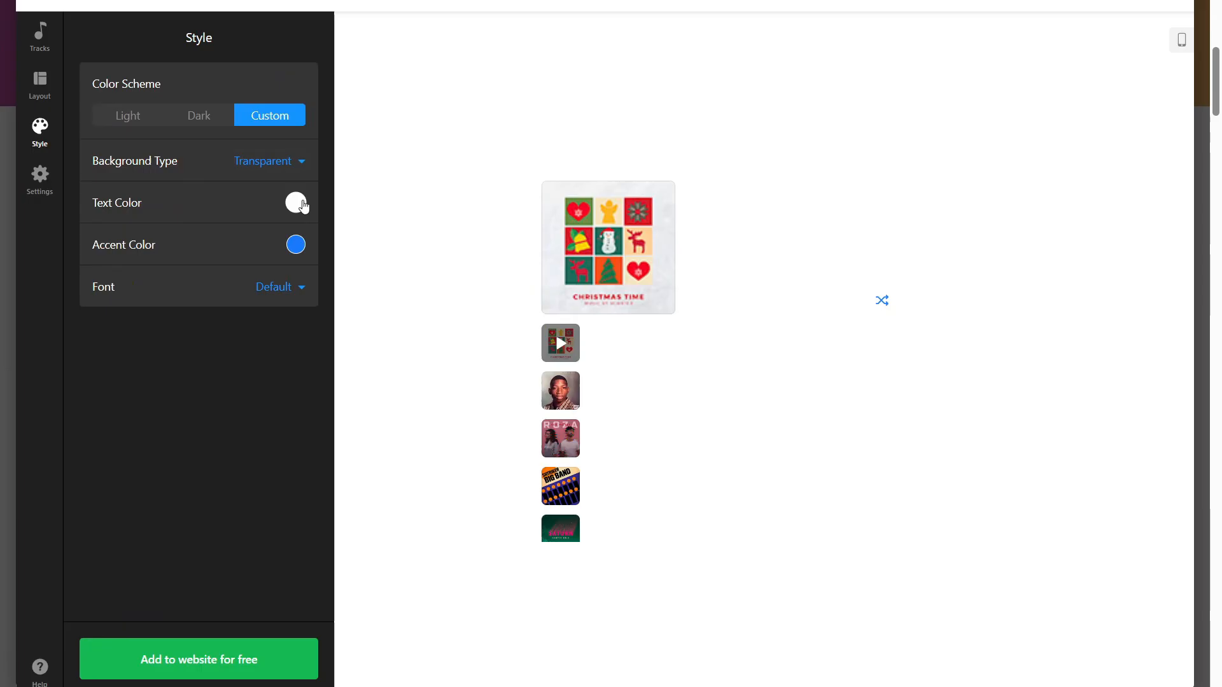
{"action": "left_click", "coordinate": [298, 162]}
{"action": "left_click", "coordinate": [267, 217]}
{"action": "left_click", "coordinate": [285, 164]}
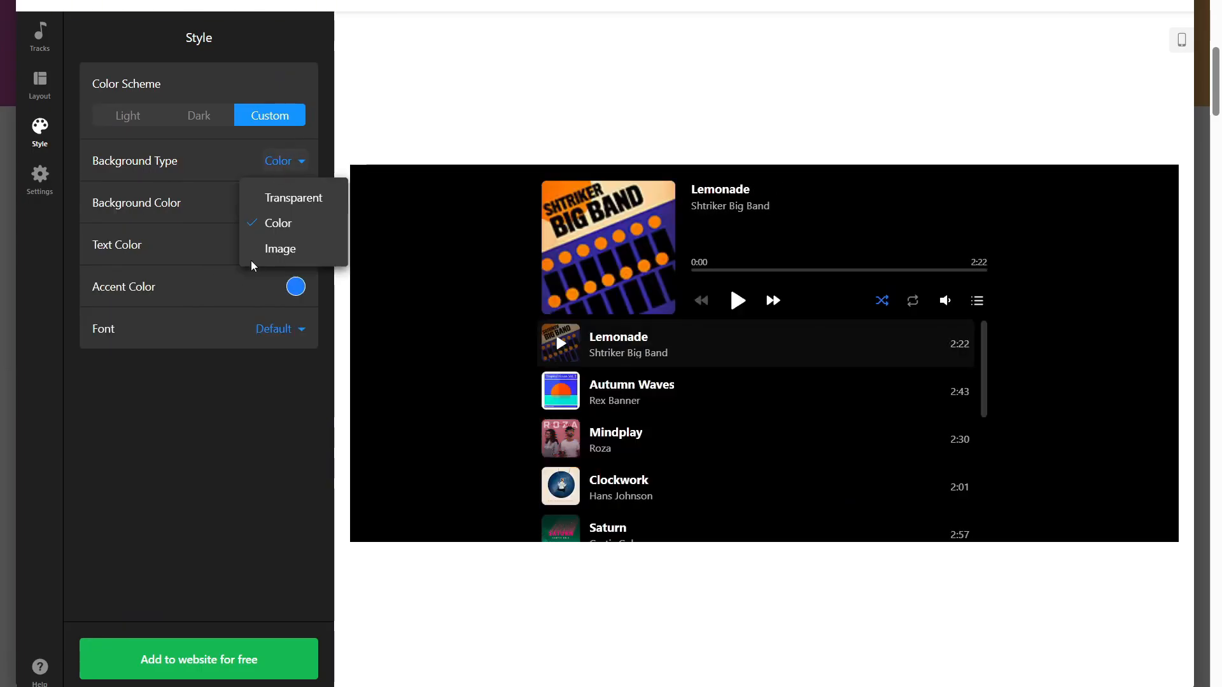
{"action": "left_click", "coordinate": [255, 253]}
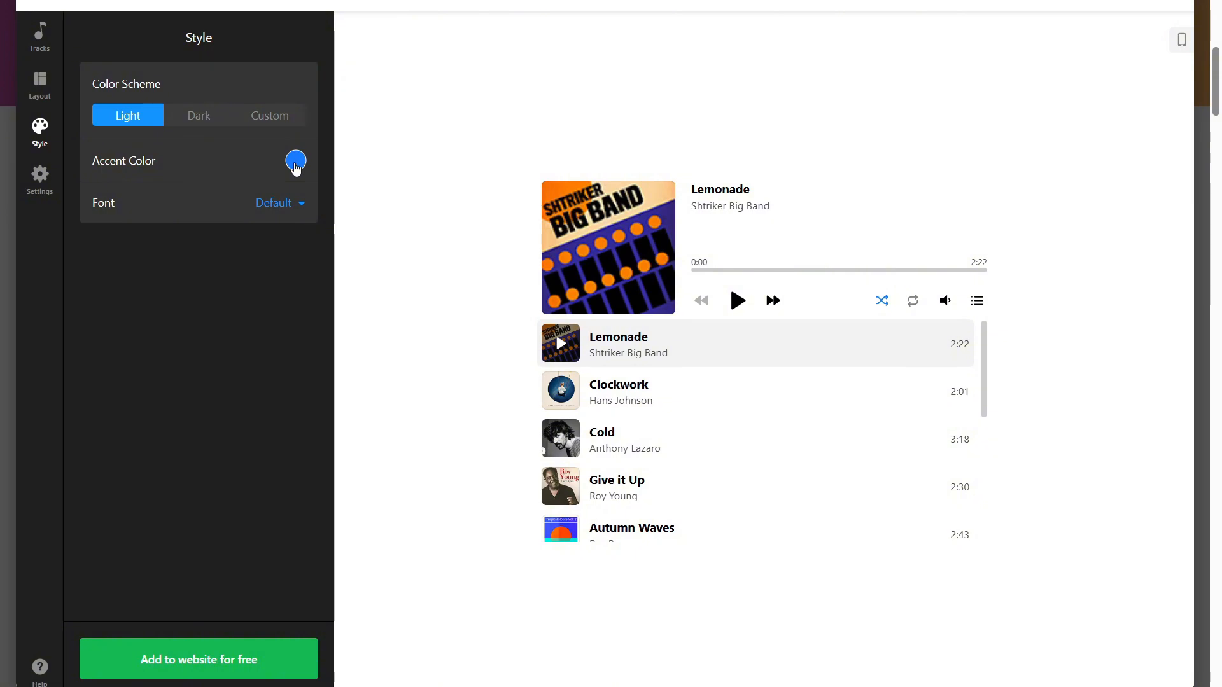
Set the Light scheme's accent color to dark green and open the font choices.
{"action": "left_click", "coordinate": [295, 161]}
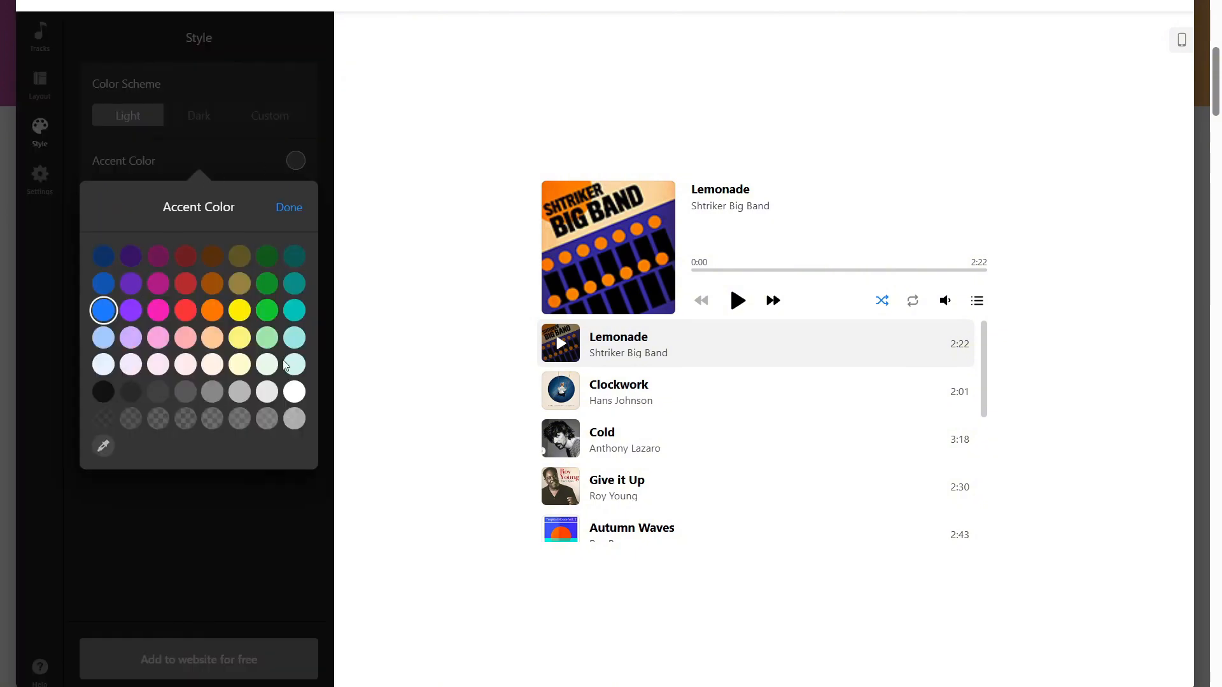
{"action": "left_click", "coordinate": [271, 264]}
{"action": "left_click", "coordinate": [289, 208]}
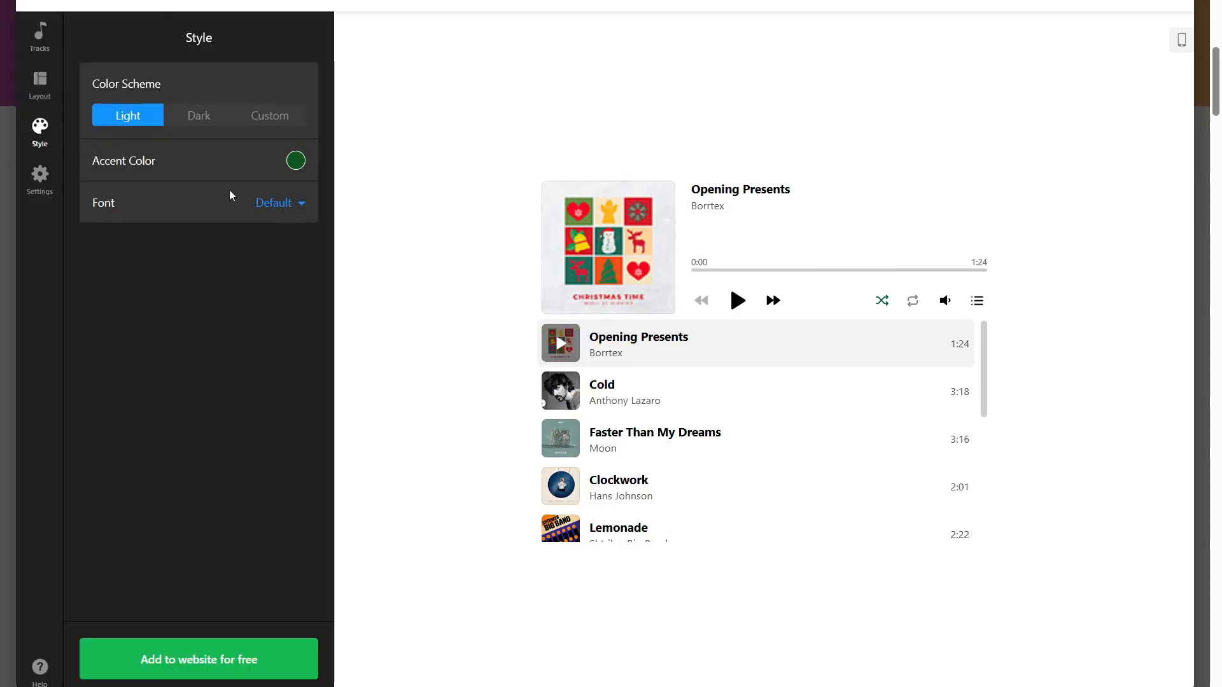
{"action": "left_click", "coordinate": [292, 207]}
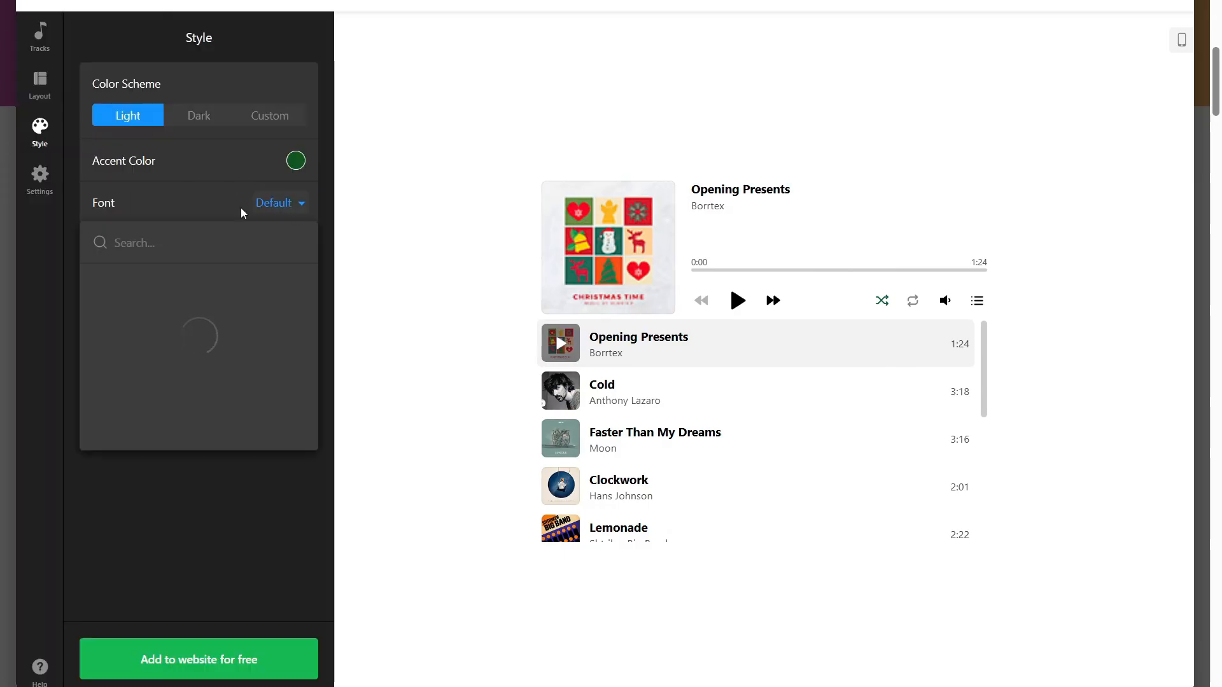
{"action": "left_click", "coordinate": [60, 242]}
Look through the widget's Player and Playlist settings.
{"action": "left_click", "coordinate": [39, 177]}
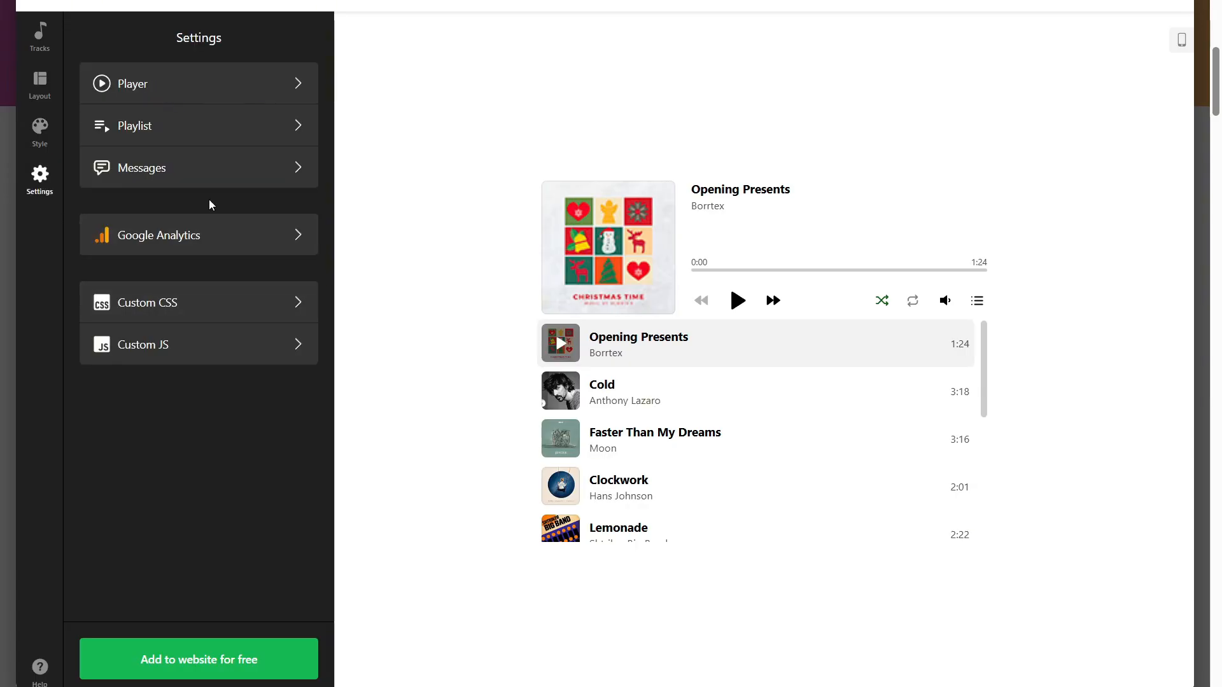
{"action": "left_click", "coordinate": [202, 102]}
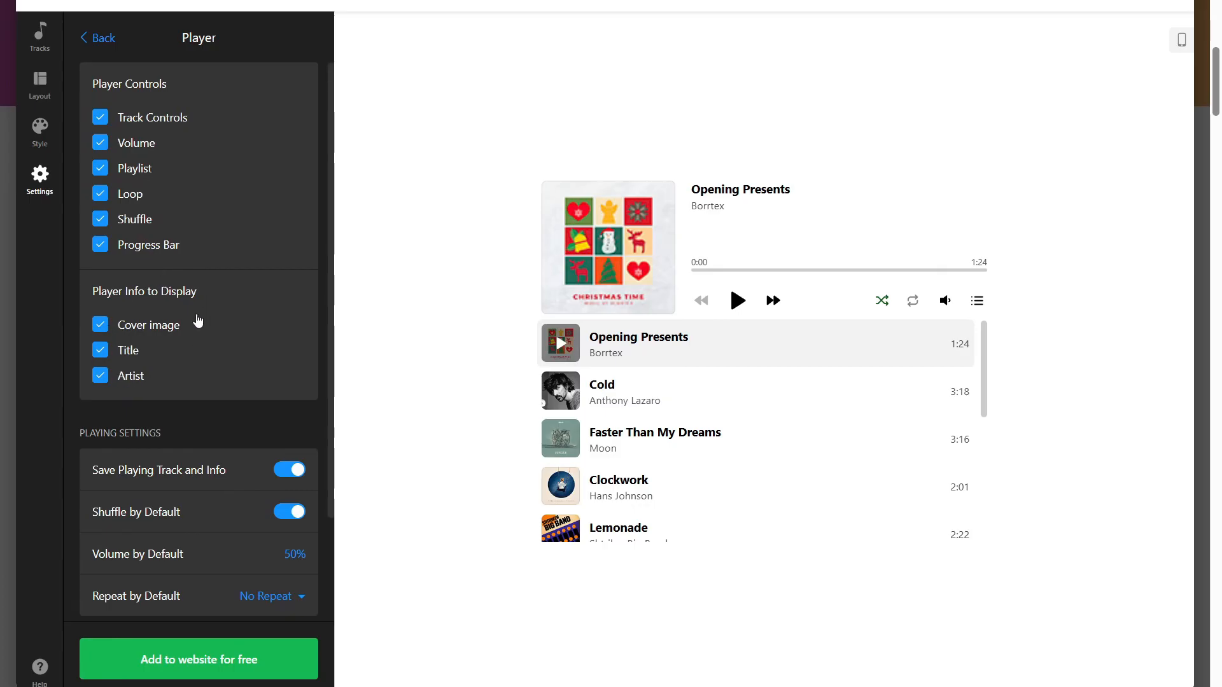
{"action": "left_click", "coordinate": [106, 38]}
{"action": "left_click", "coordinate": [162, 126]}
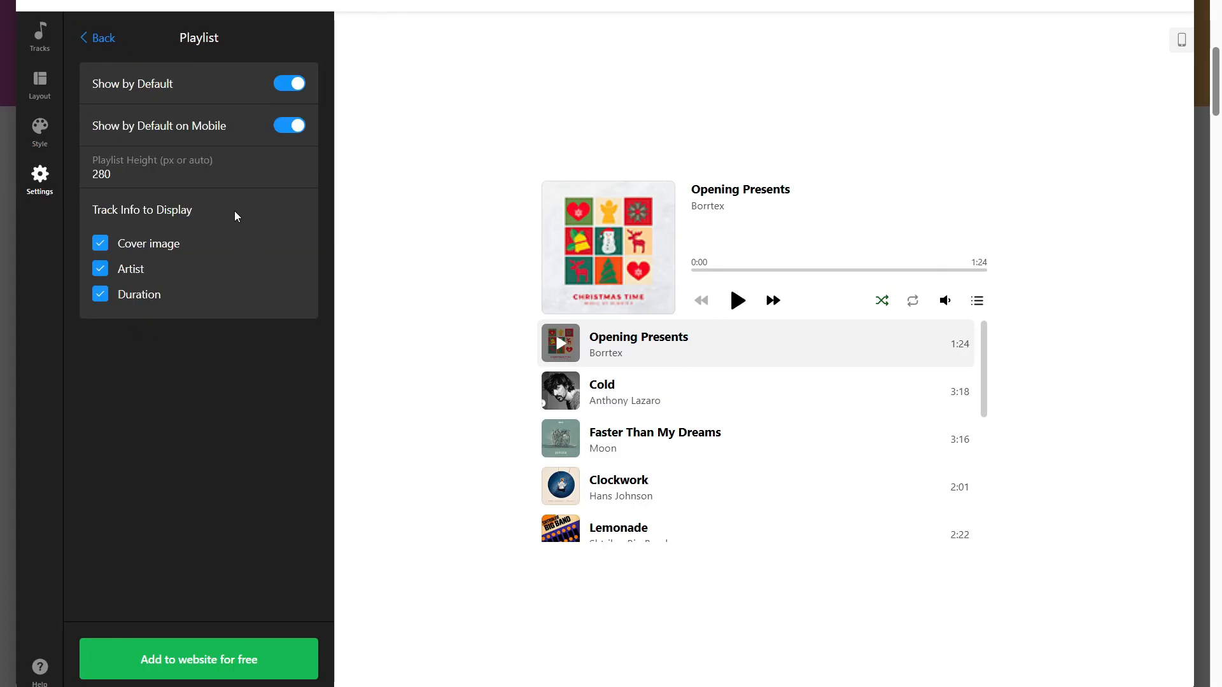
{"action": "left_click", "coordinate": [105, 41]}
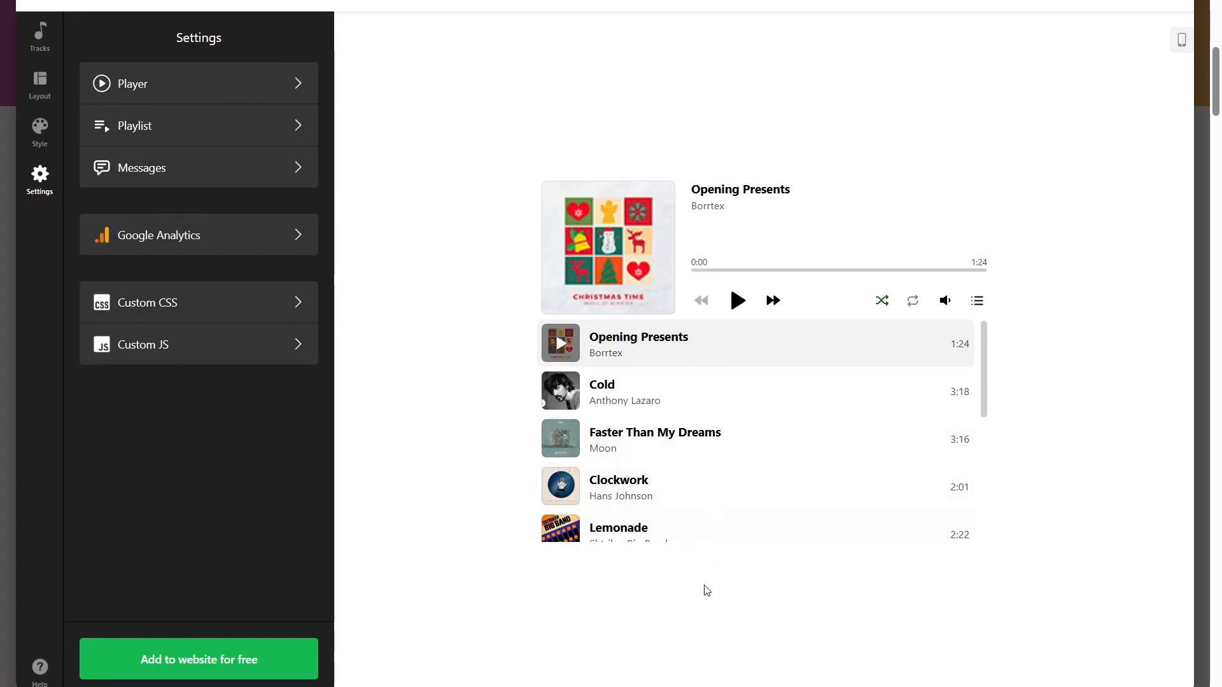
Publish the audio player widget on the Free plan and copy its embed code.
{"action": "left_click", "coordinate": [268, 662]}
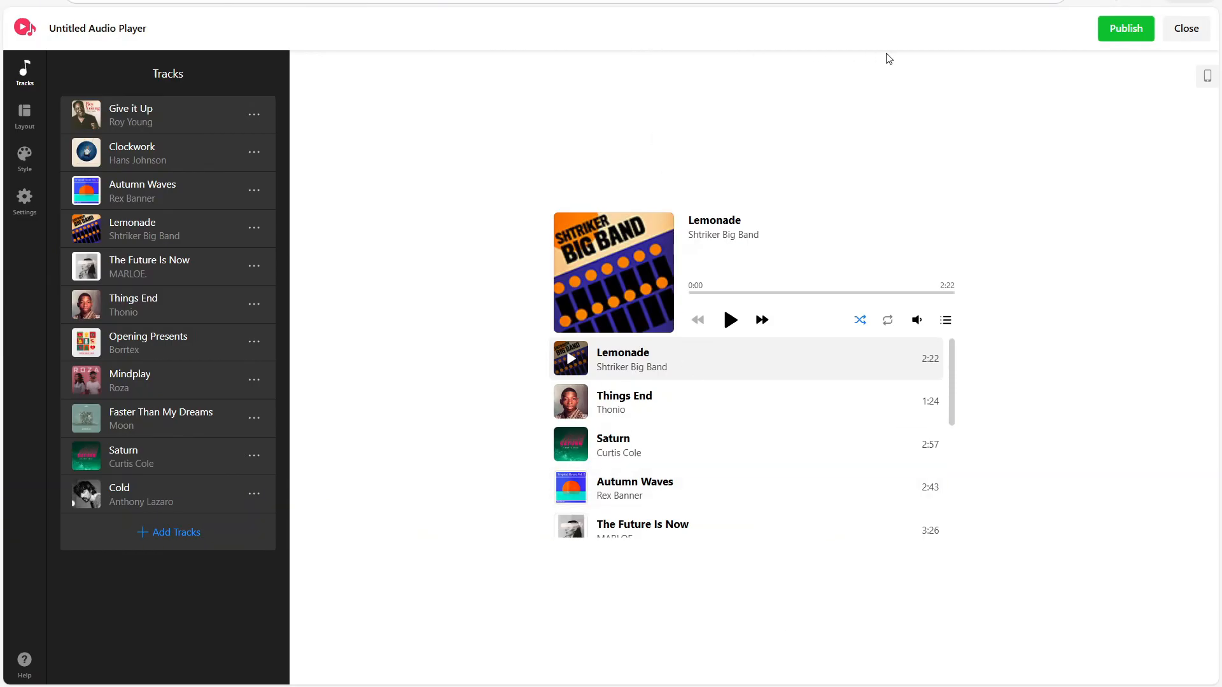
{"action": "left_click", "coordinate": [1125, 31]}
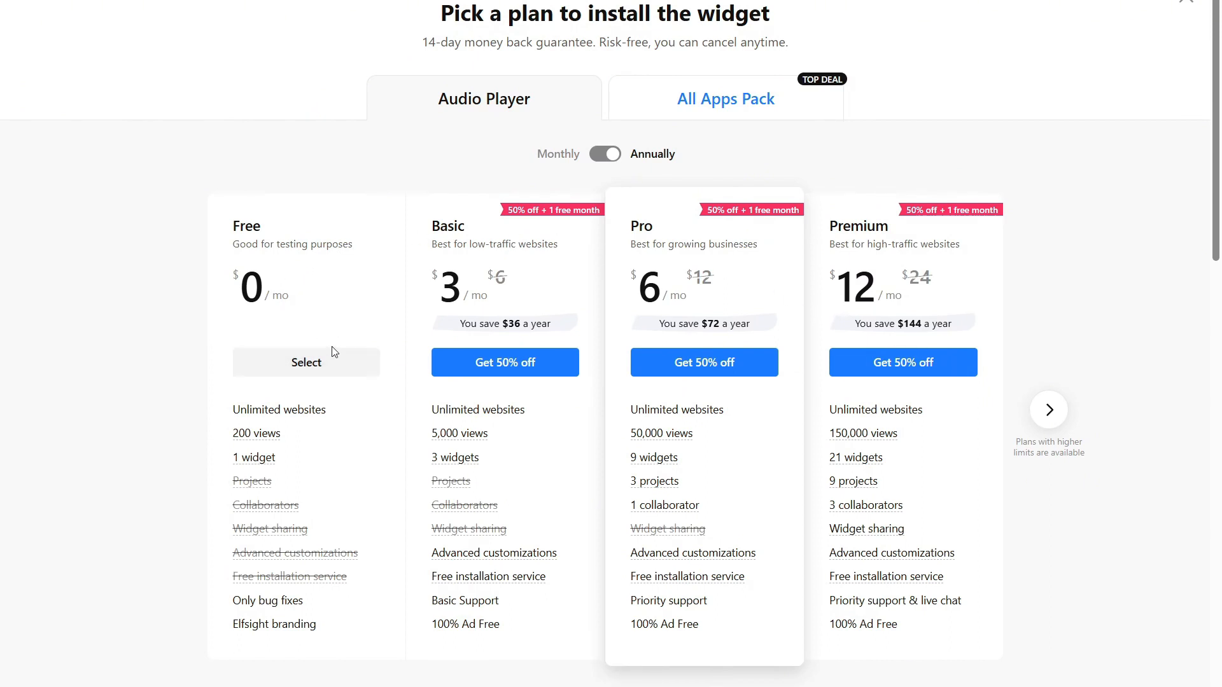
{"action": "left_click", "coordinate": [305, 359]}
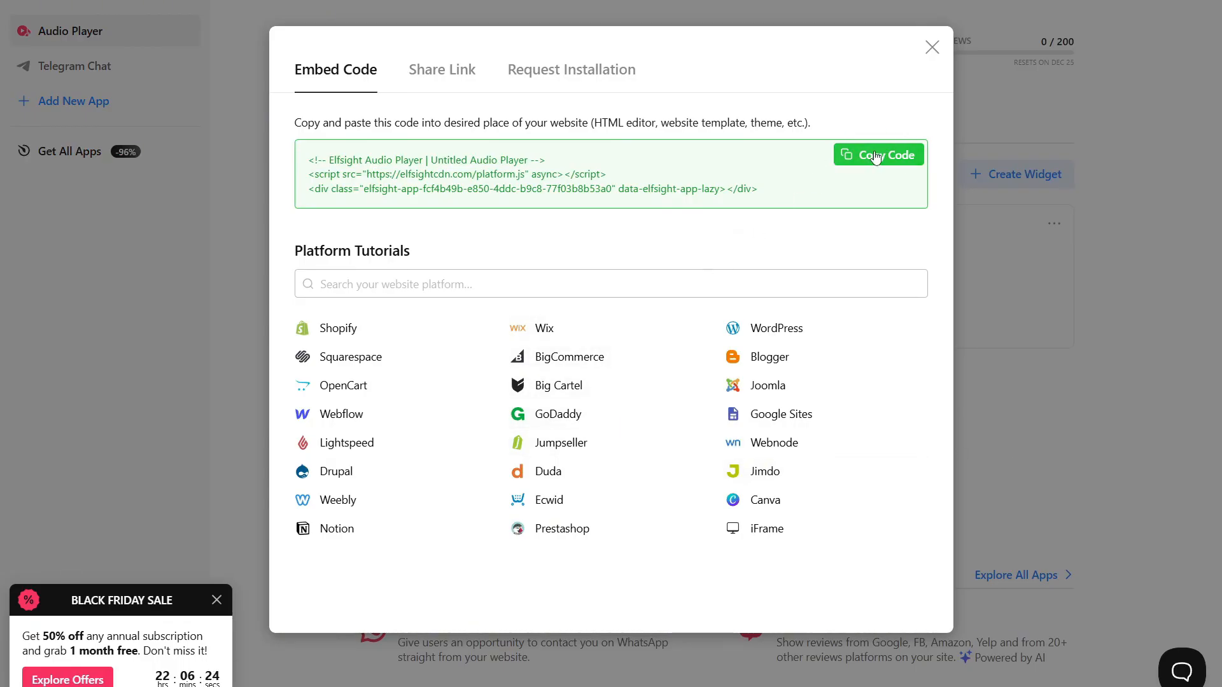
{"action": "left_click", "coordinate": [875, 160]}
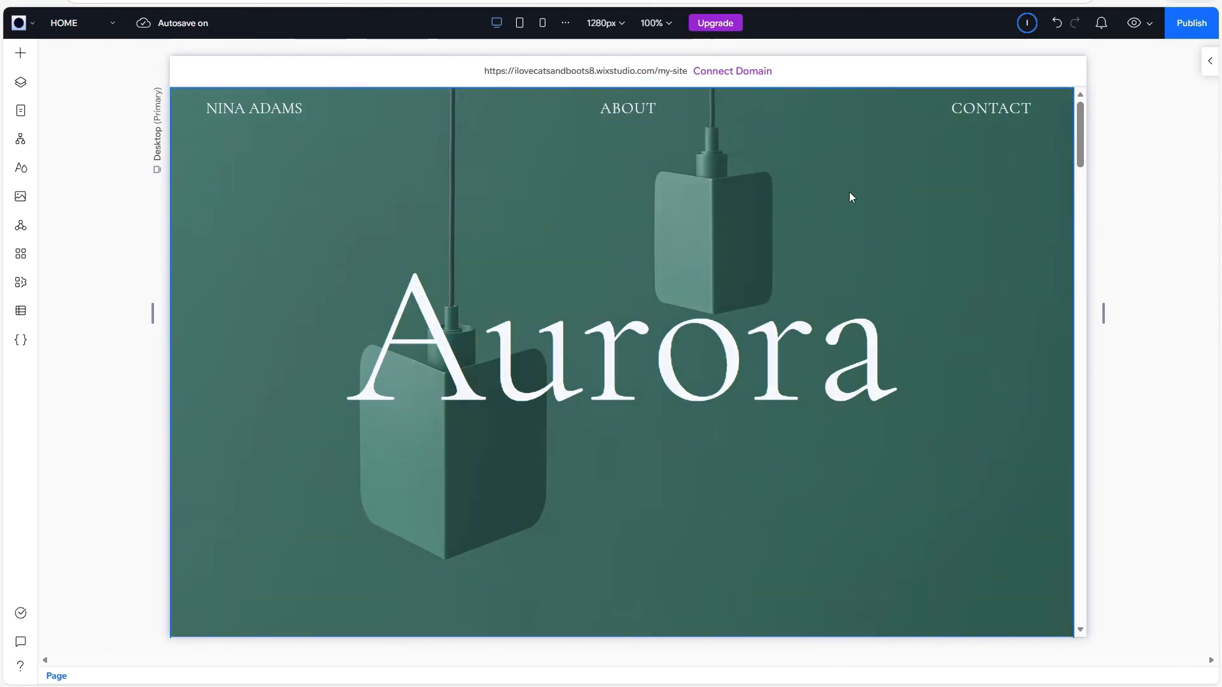
In the Wix Studio editor, add a blank section above The Collection on the home page and insert an Embed Code element in it.
{"action": "scroll", "coordinate": [848, 197], "scroll_direction": "down", "scroll_amount": 3}
{"action": "mouse_move", "coordinate": [679, 398]}
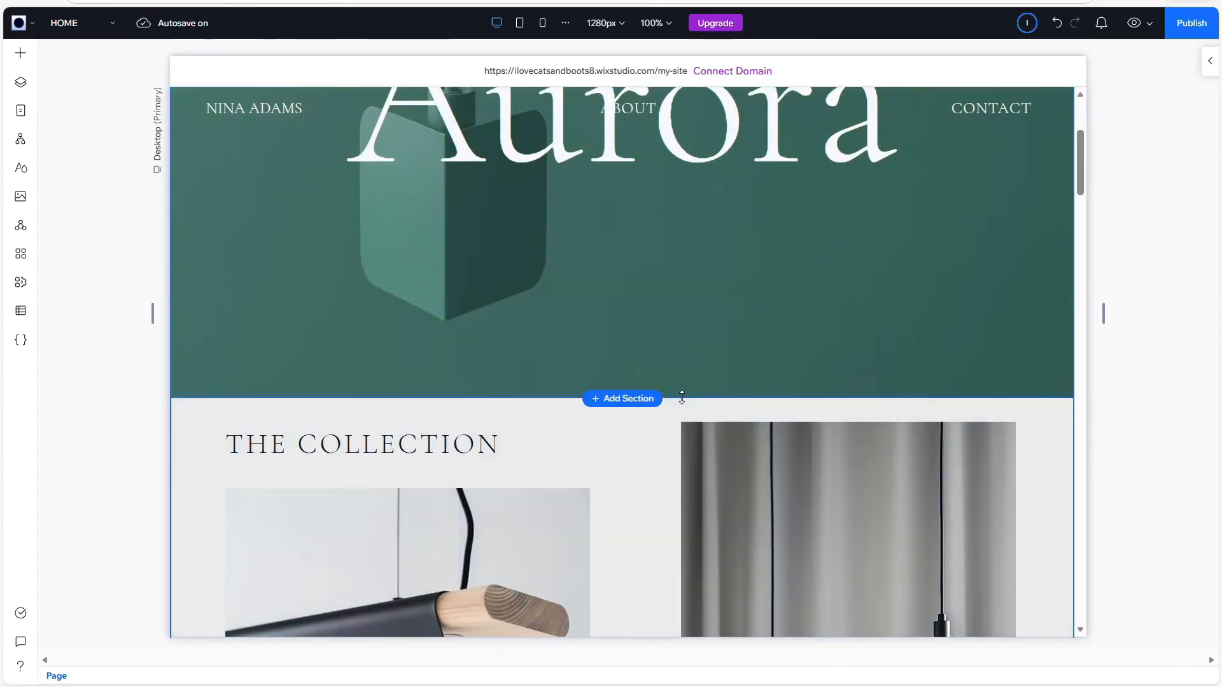
{"action": "left_click", "coordinate": [622, 398]}
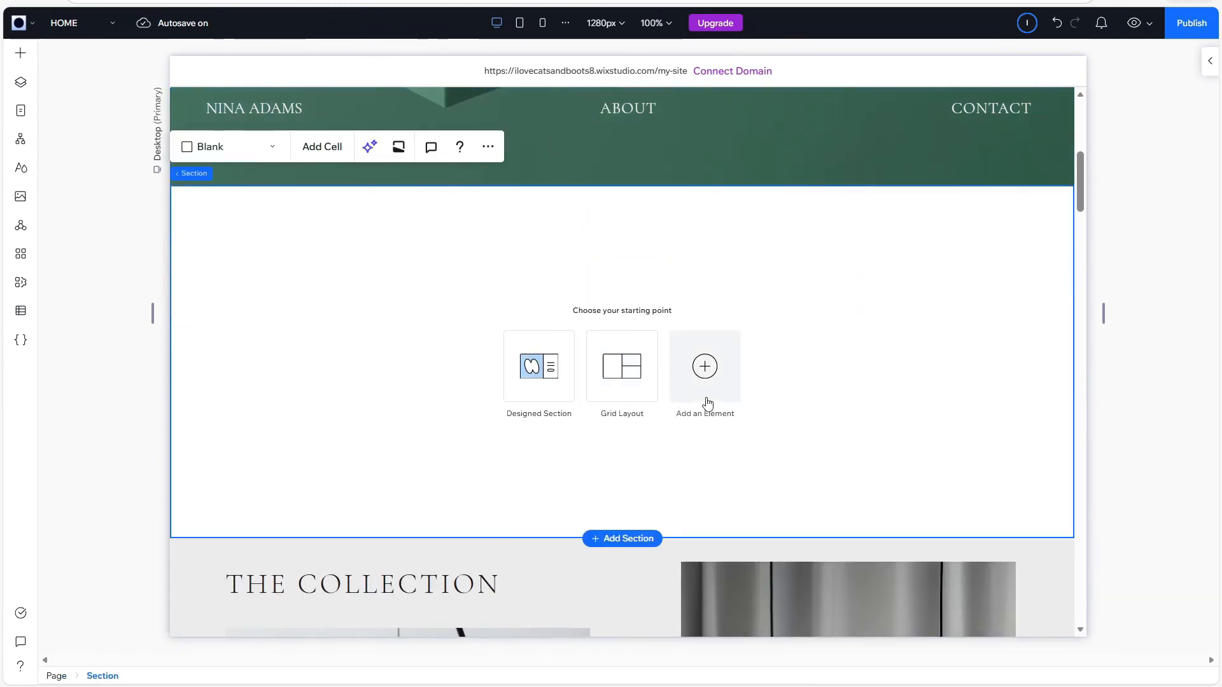
{"action": "left_click", "coordinate": [703, 372]}
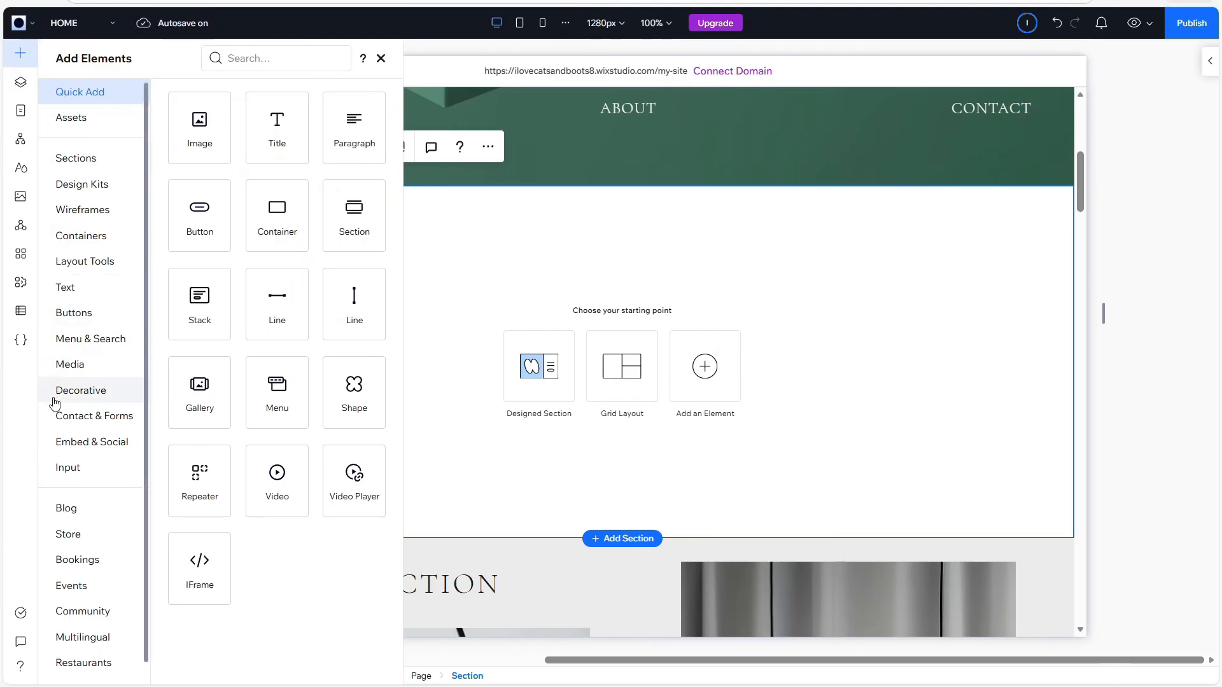
{"action": "left_click", "coordinate": [116, 442]}
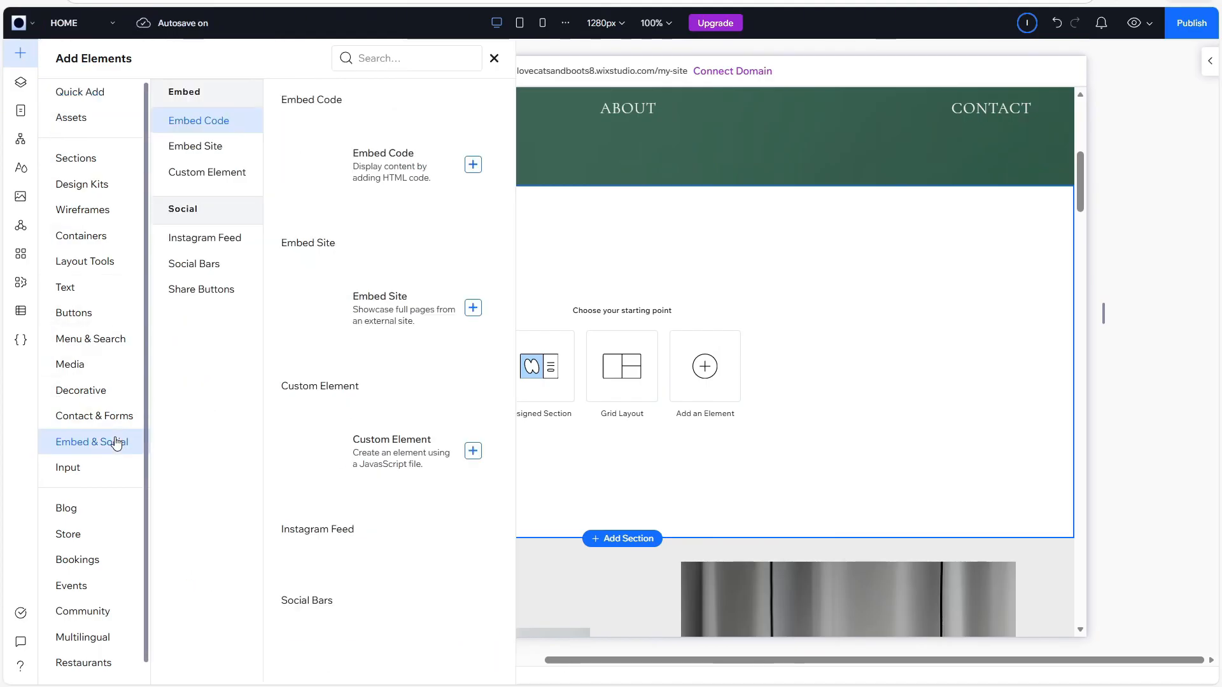
{"action": "left_click", "coordinate": [472, 166]}
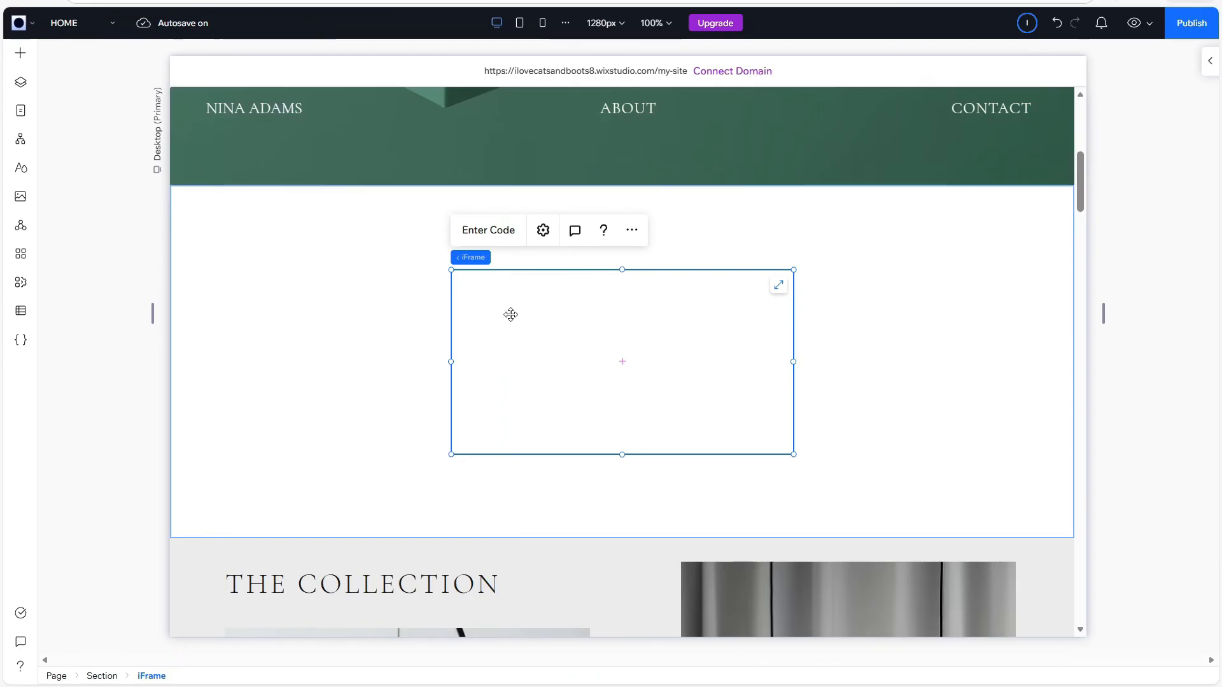
Paste the copied Elfsight Audio Player code into the iFrame's HTML settings and apply it.
{"action": "left_click", "coordinate": [485, 236]}
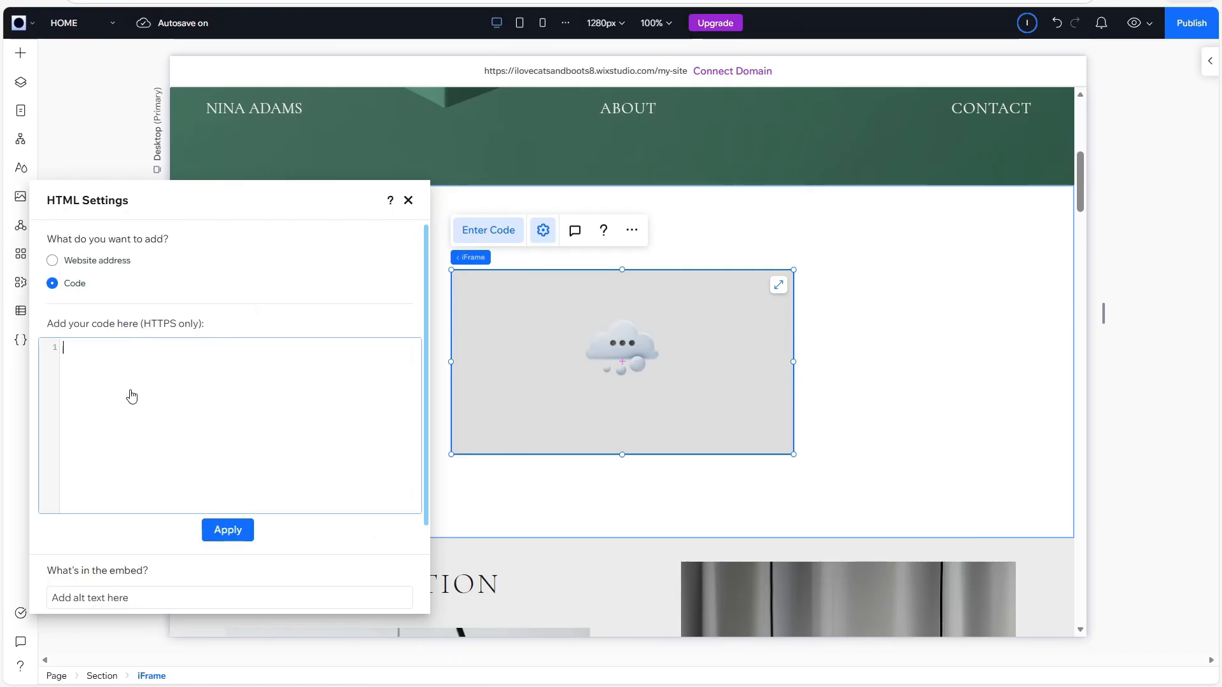
{"action": "key", "text": "ctrl+v"}
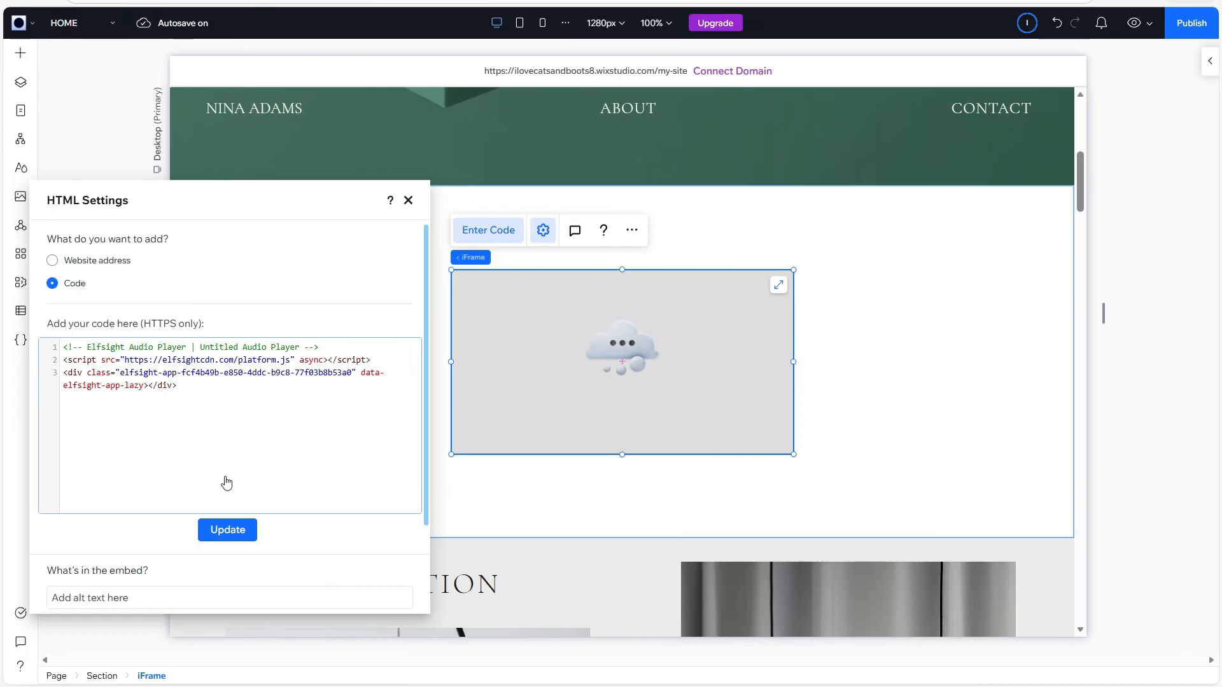
{"action": "left_click", "coordinate": [218, 541]}
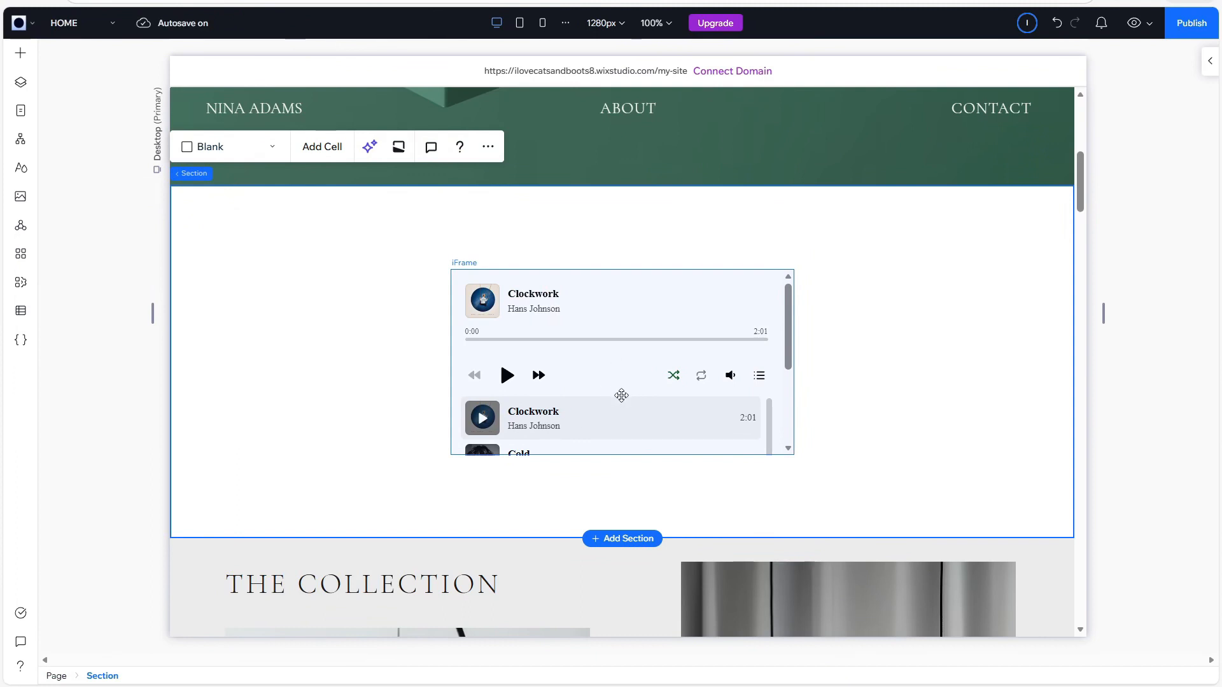
Enlarge the audio player's iFrame in height and to nearly the full width of the section.
{"action": "left_click", "coordinate": [618, 355]}
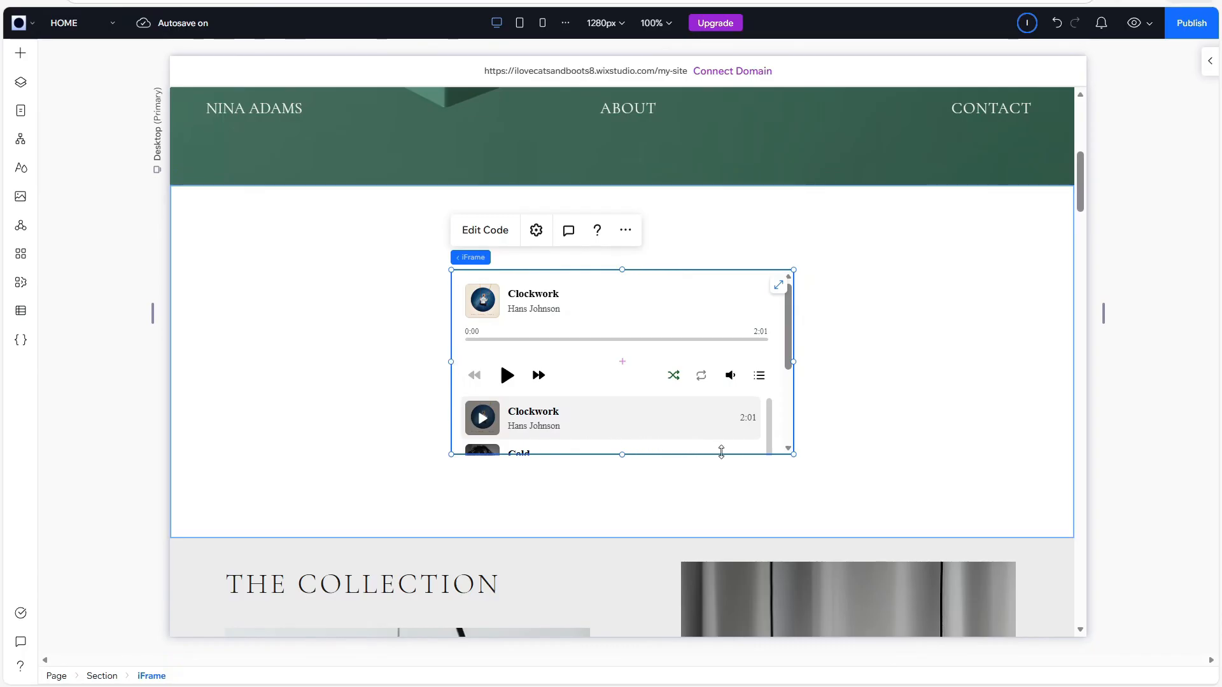
{"action": "left_click_drag", "start_coordinate": [794, 456], "coordinate": [966, 508]}
{"action": "left_click_drag", "start_coordinate": [452, 269], "coordinate": [300, 221]}
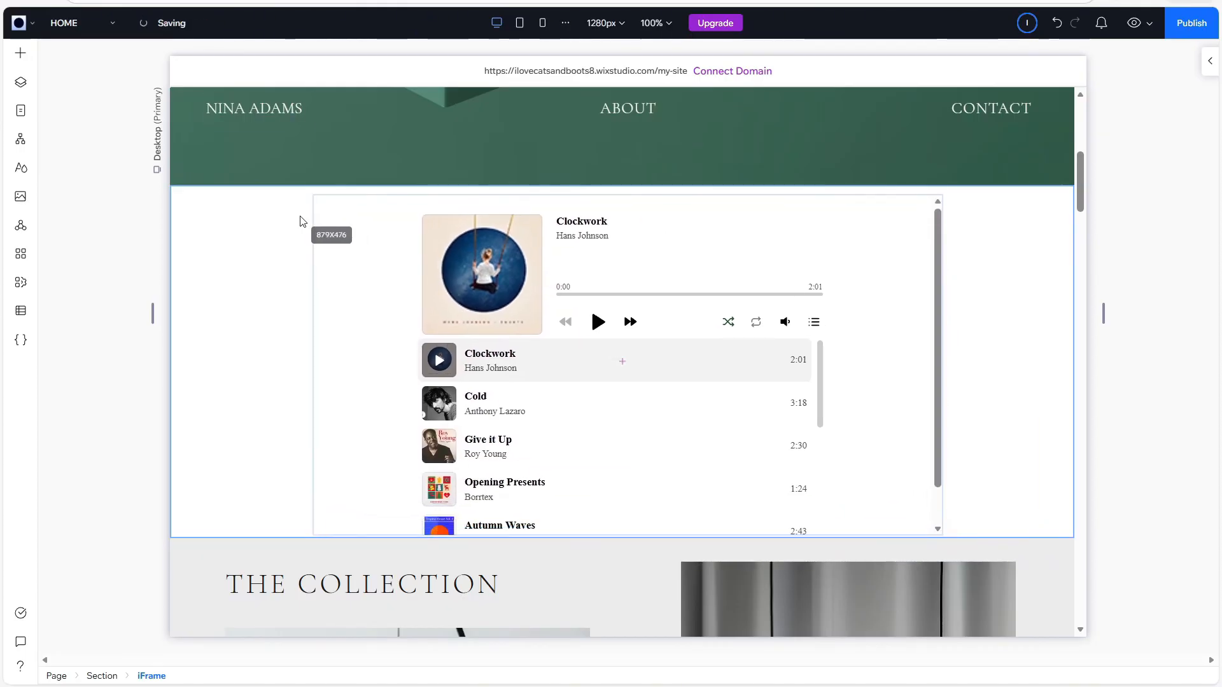
{"action": "left_click", "coordinate": [1177, 94]}
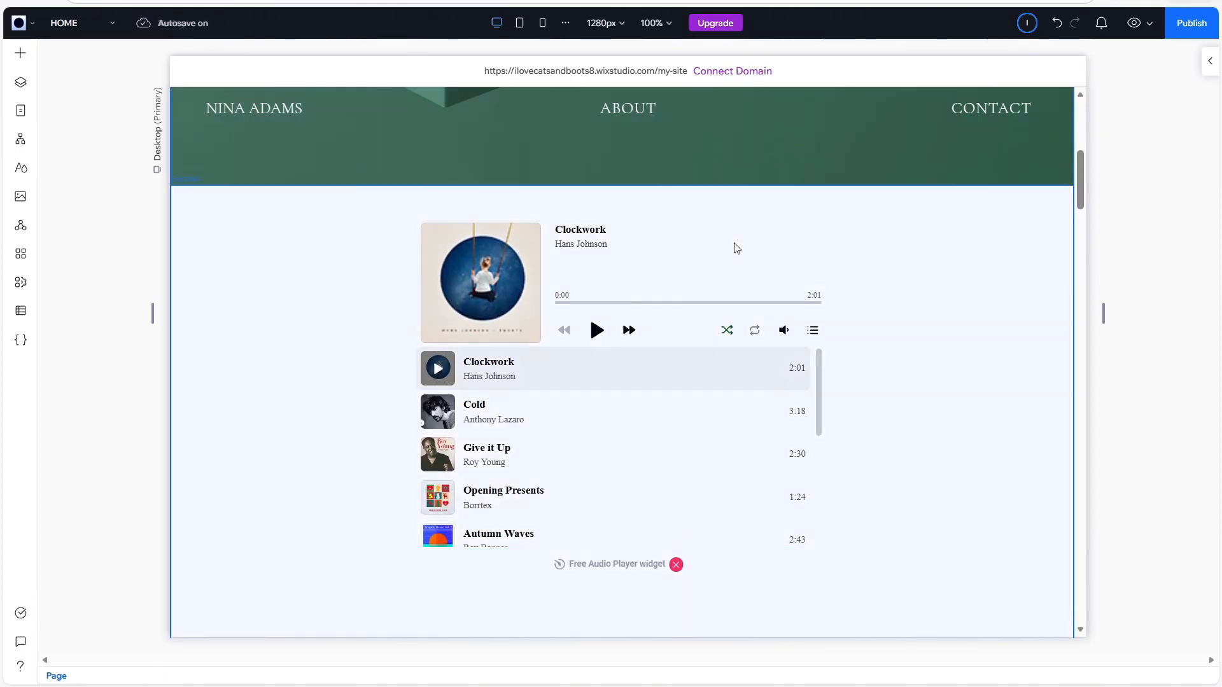
{"action": "left_click", "coordinate": [280, 428]}
{"action": "left_click", "coordinate": [281, 428]}
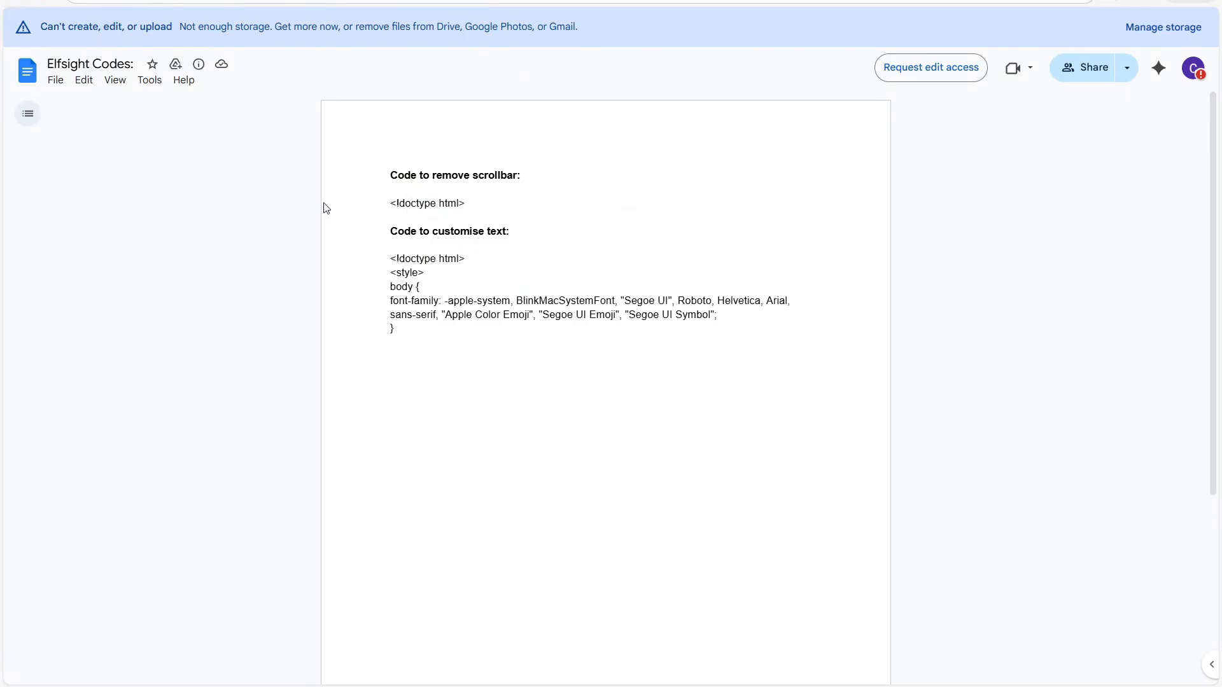
In the Elfsight Codes document in Google Docs, copy the code block under "Code to customise text".
{"action": "left_click_drag", "start_coordinate": [384, 233], "coordinate": [543, 237]}
{"action": "left_click", "coordinate": [543, 236]}
{"action": "left_click_drag", "start_coordinate": [389, 258], "coordinate": [416, 327]}
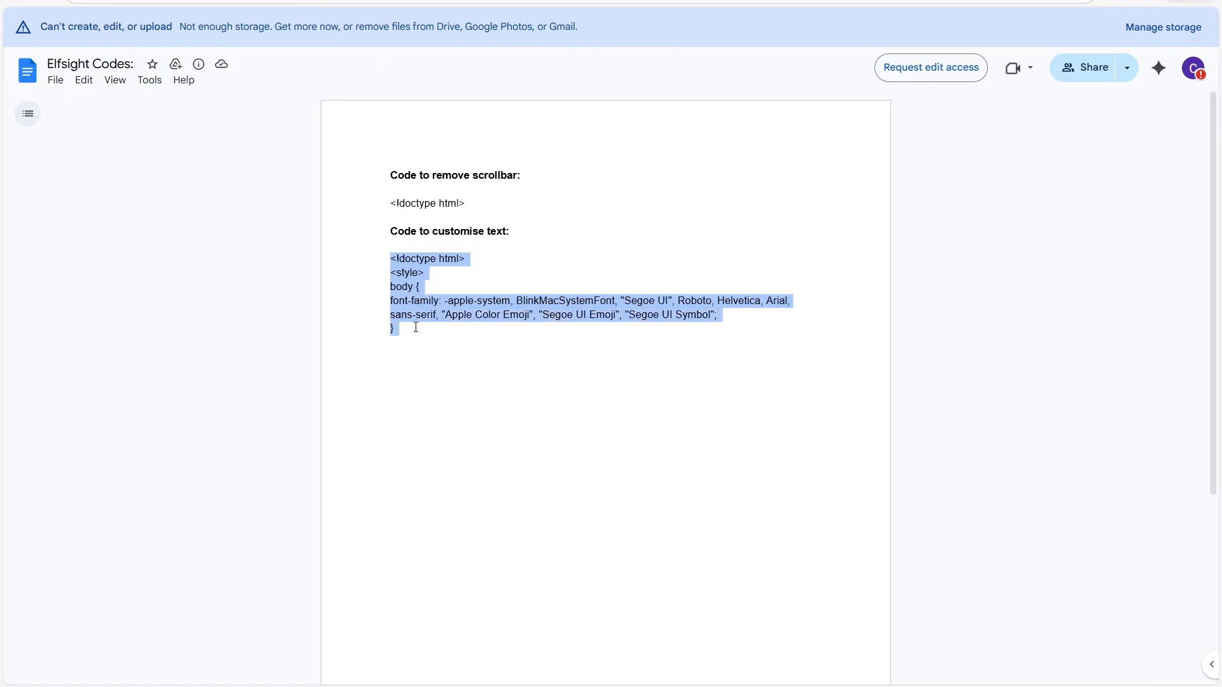
{"action": "right_click", "coordinate": [410, 304]}
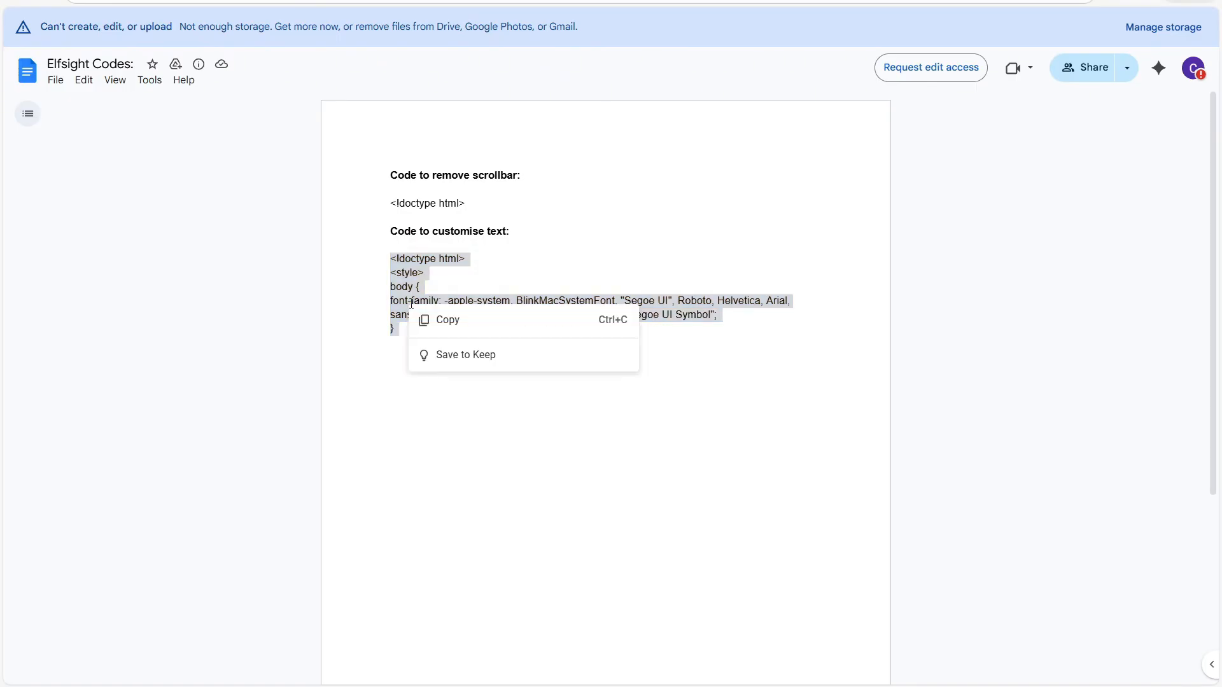
{"action": "left_click", "coordinate": [499, 318]}
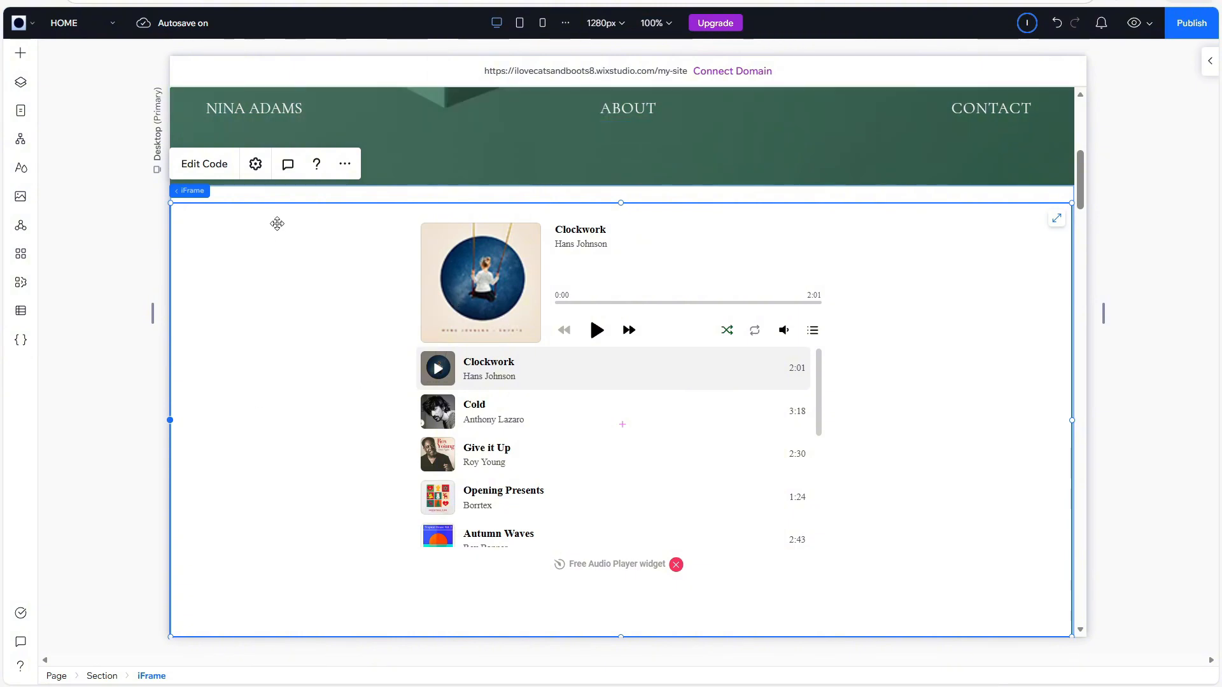
Back in Wix Studio, append the copied doctype and font-family style code to the iFrame's embed code and update it.
{"action": "left_click", "coordinate": [194, 165]}
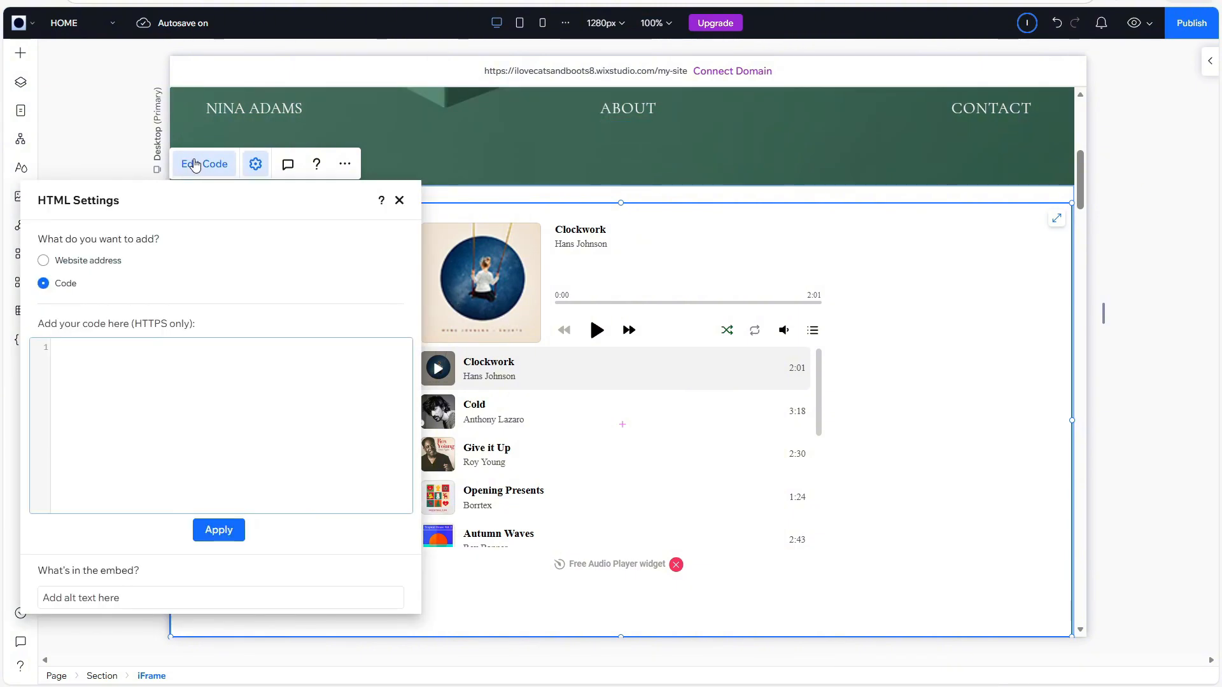
{"action": "key", "text": "ctrl+v"}
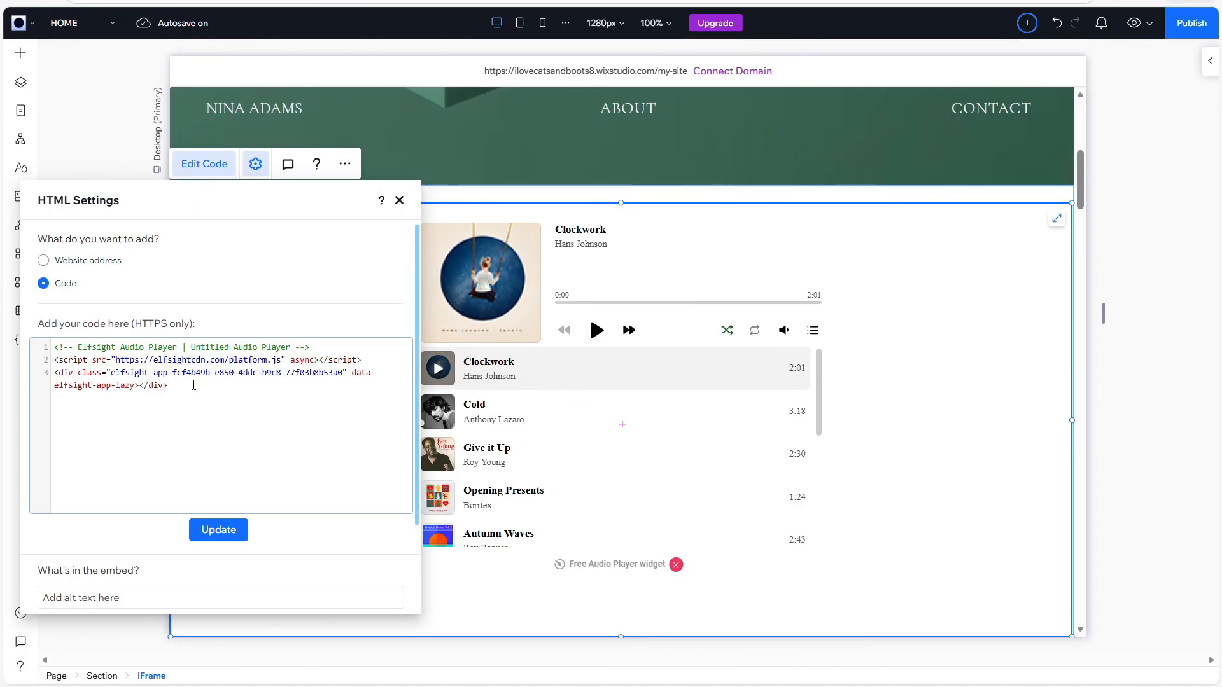
{"action": "key", "text": "ctrl+v"}
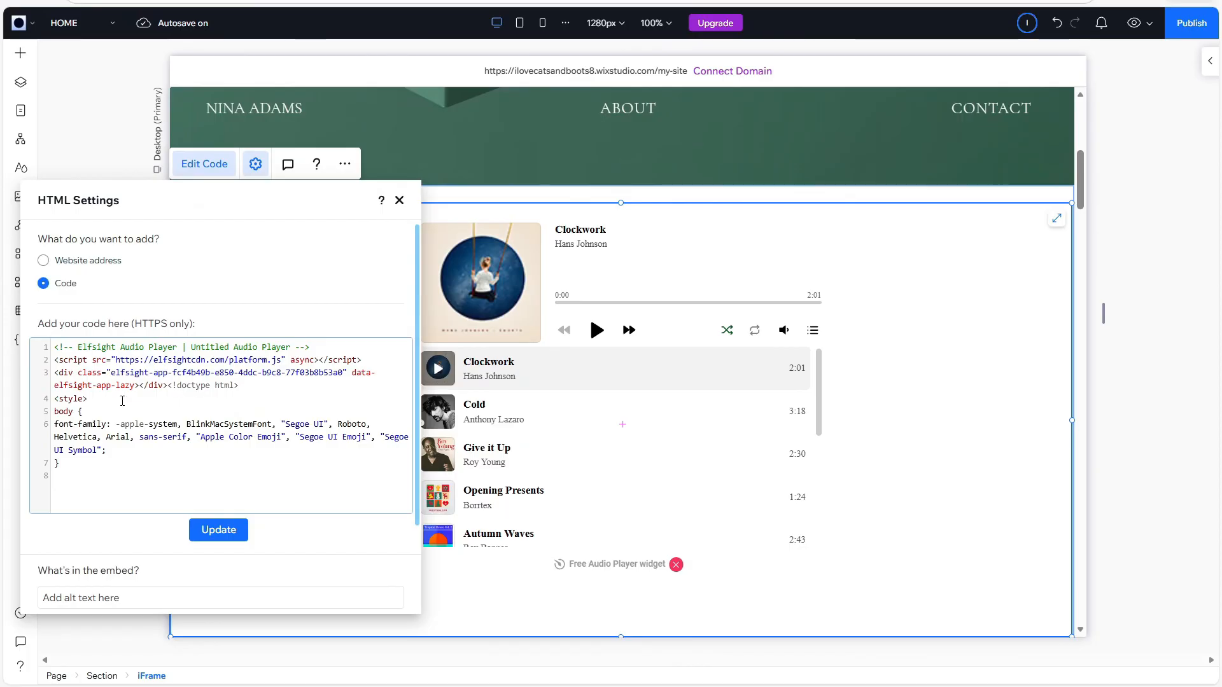
{"action": "left_click_drag", "start_coordinate": [55, 424], "coordinate": [103, 450]}
{"action": "left_click", "coordinate": [111, 423]}
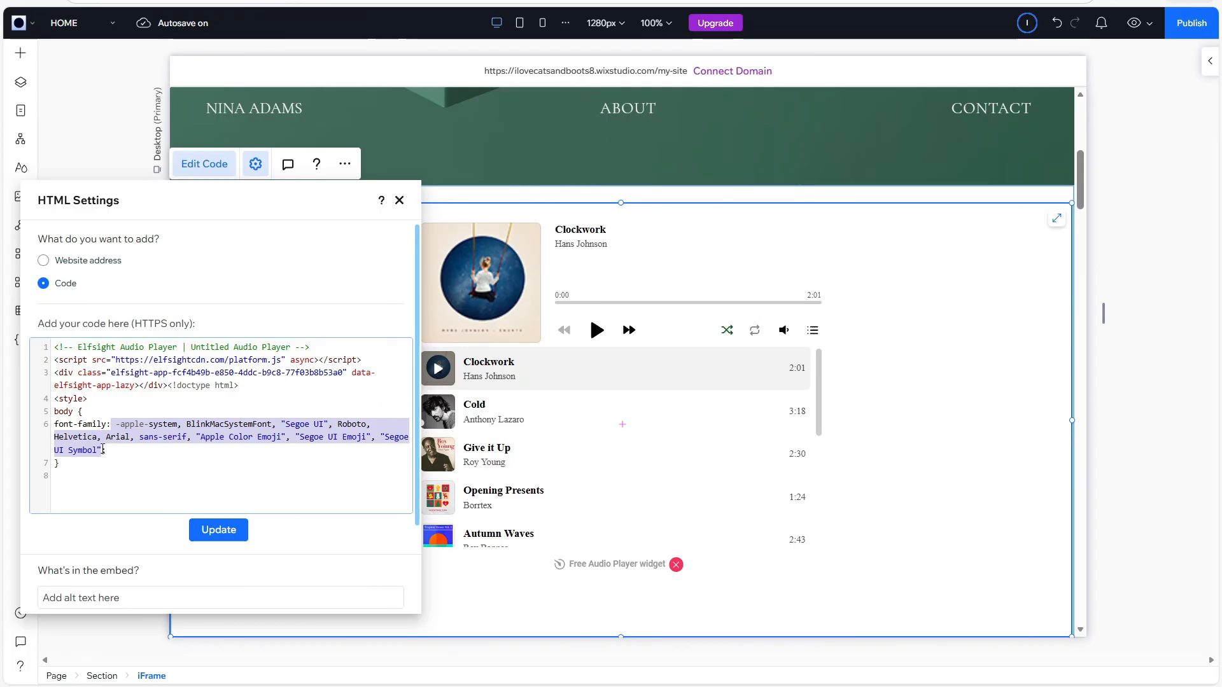
{"action": "left_click", "coordinate": [141, 448]}
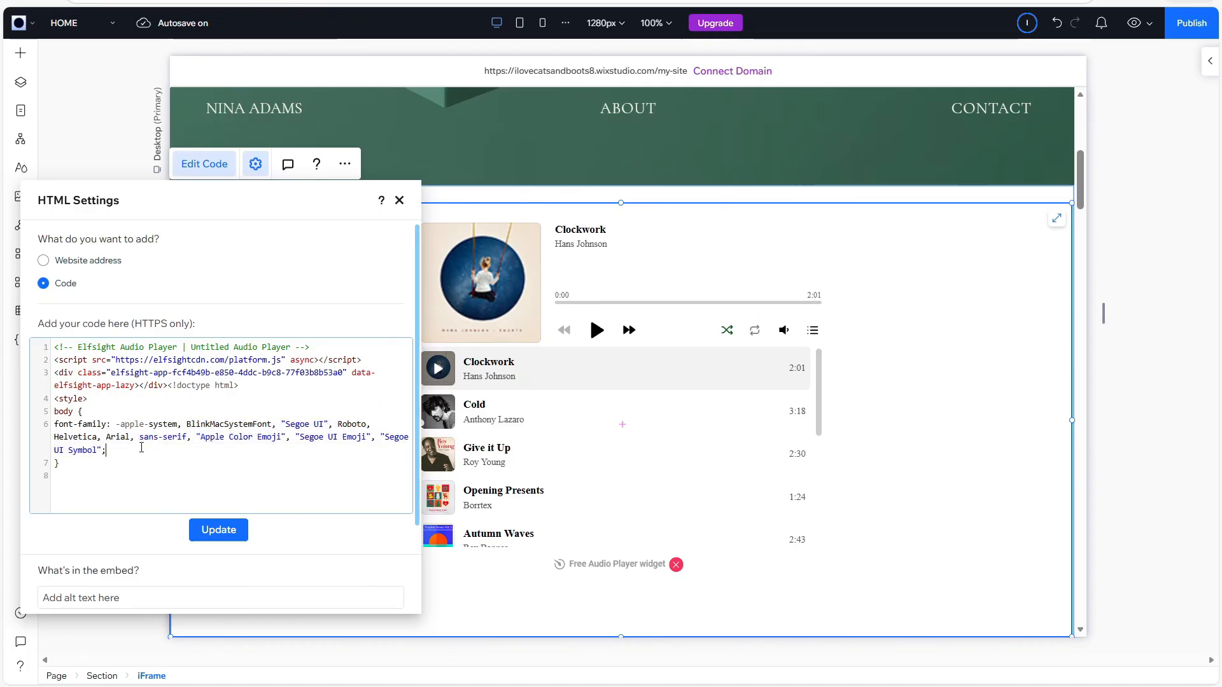
{"action": "left_click", "coordinate": [215, 542]}
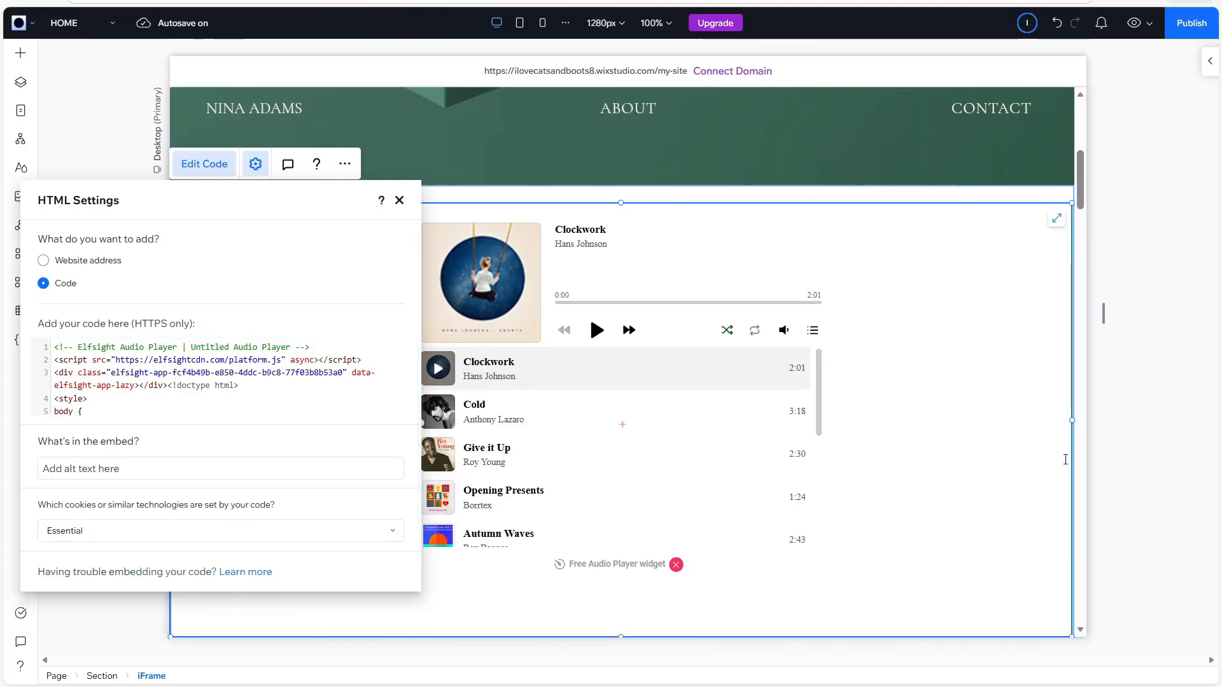
{"action": "left_click", "coordinate": [399, 200]}
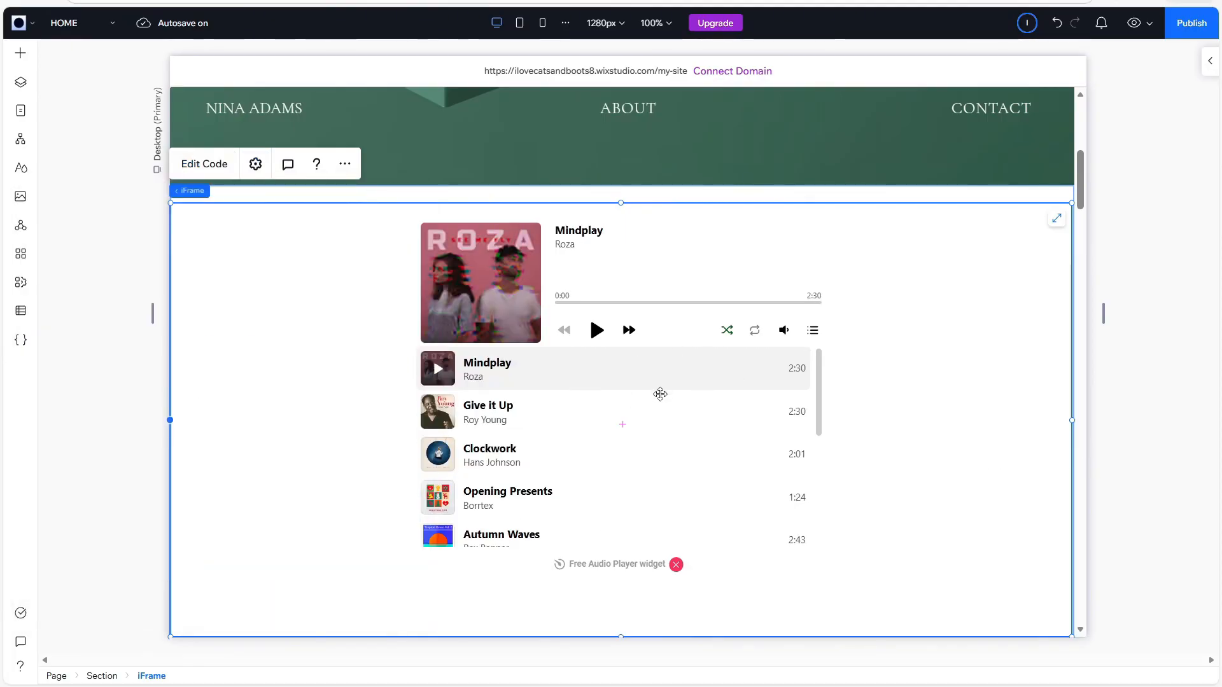
Check the embedded audio player on the page and preview the site.
{"action": "scroll", "coordinate": [768, 406], "scroll_direction": "down", "scroll_amount": 2}
{"action": "scroll", "coordinate": [768, 408], "scroll_direction": "up", "scroll_amount": 2}
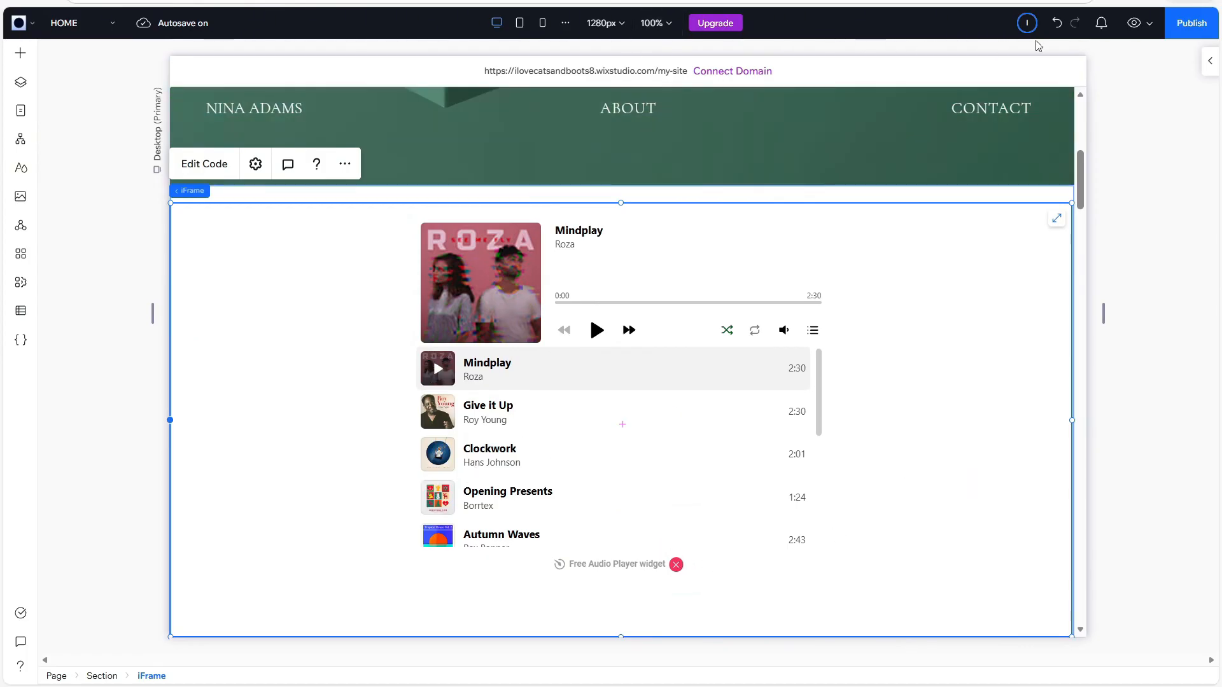
{"action": "left_click", "coordinate": [1132, 24]}
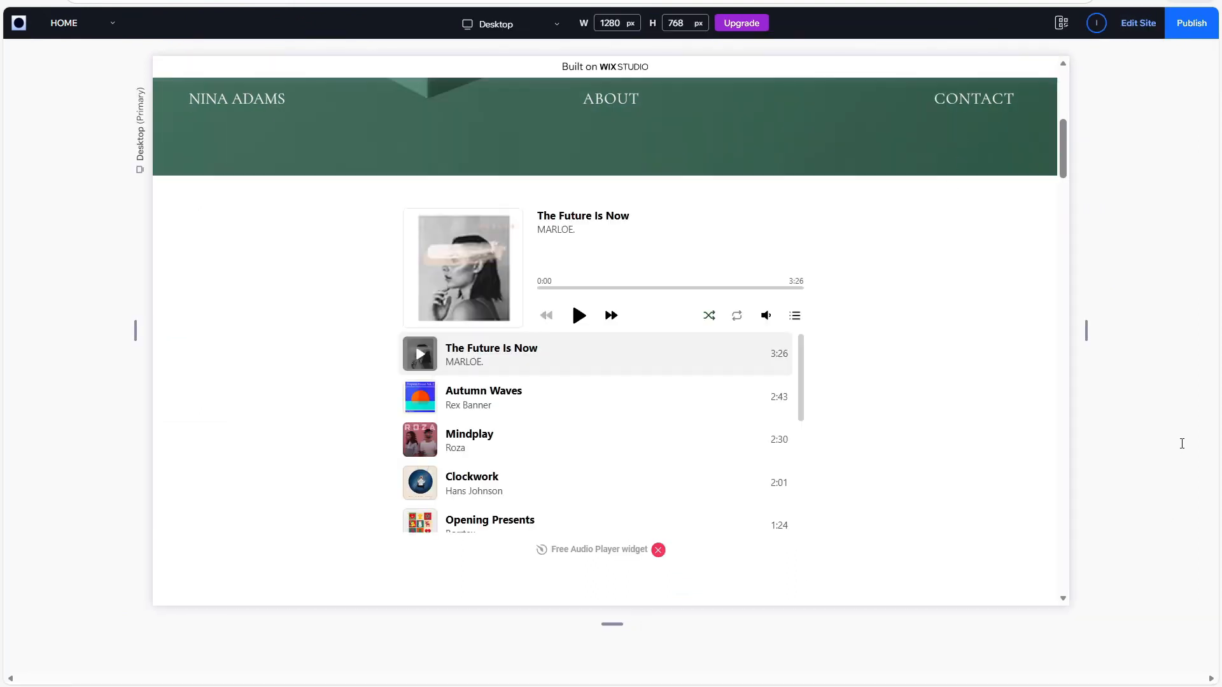